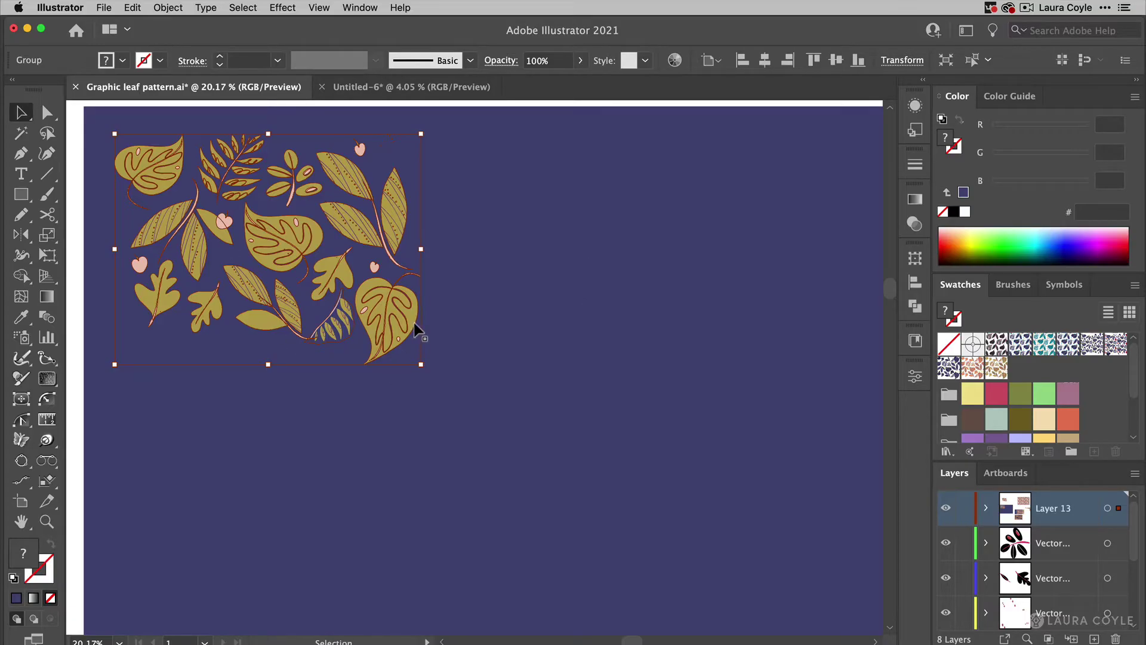
Step: Turn the leaf cluster into a Grid Repeat using Object > Repeat > Grid
click(167, 8)
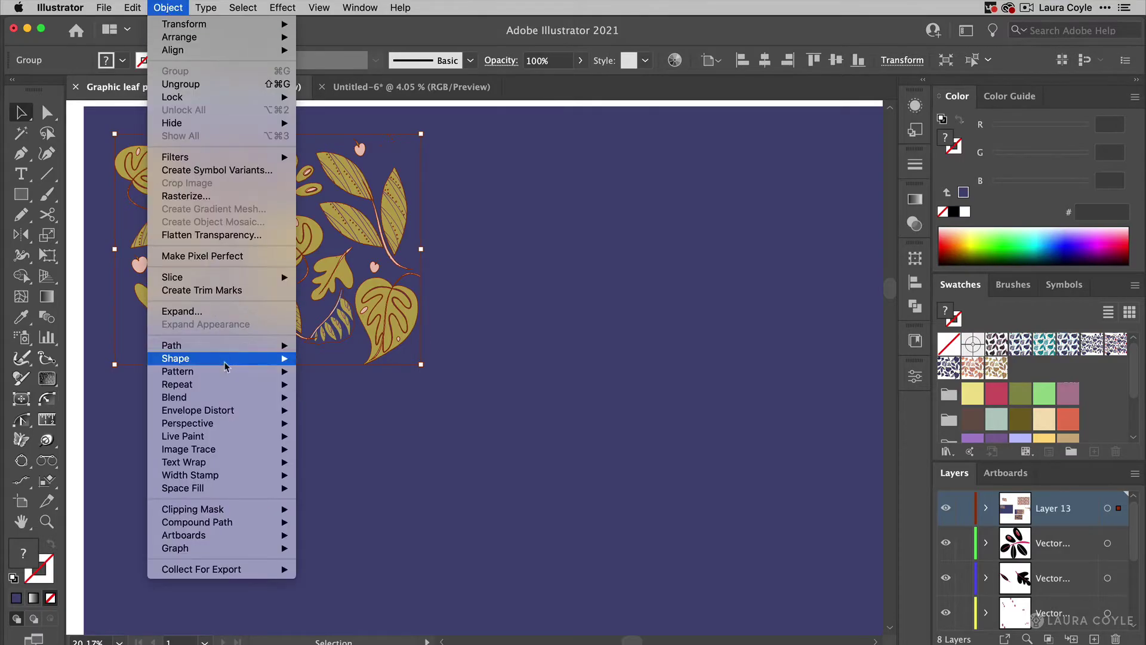
mouse_move(231, 385)
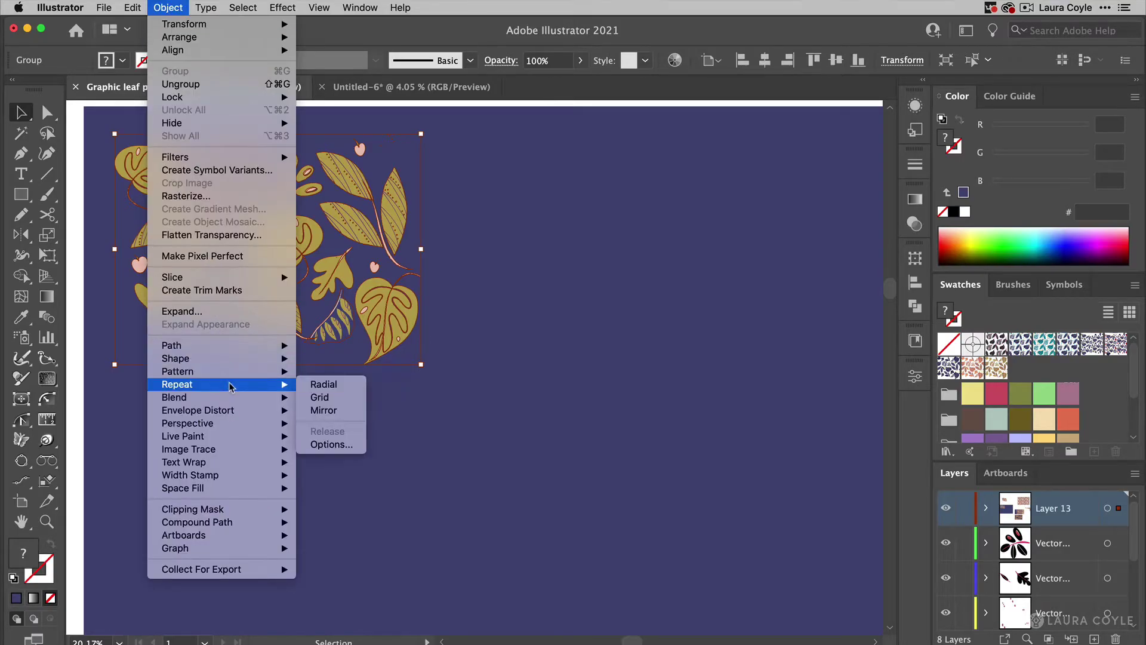
click(345, 400)
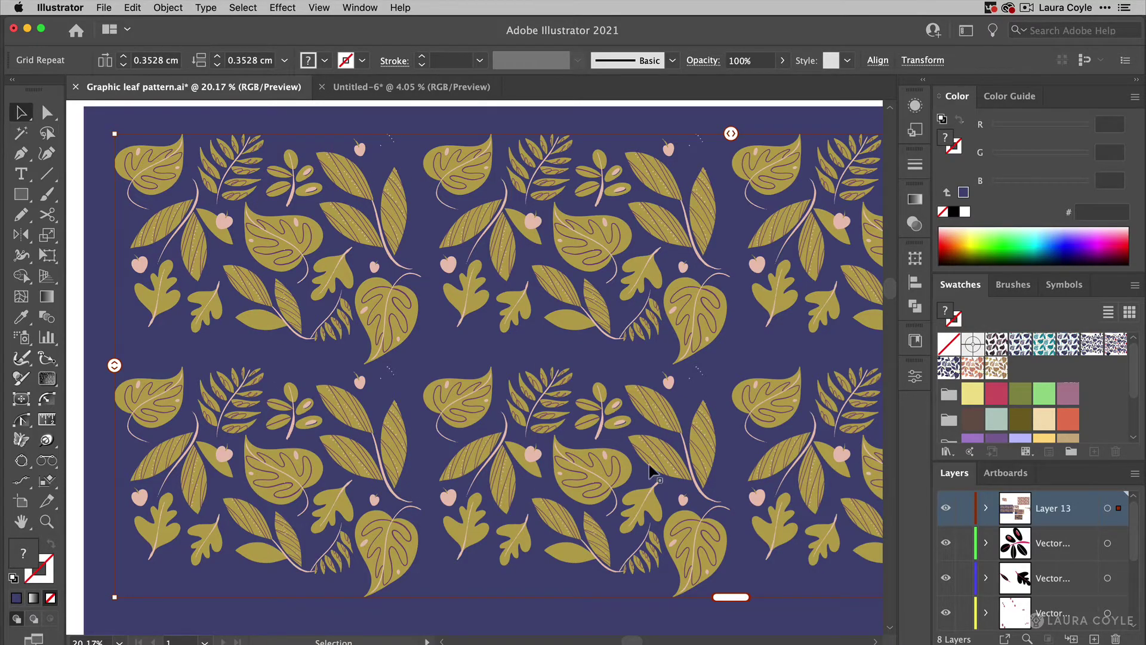
Step: Tighten the horizontal spacing between tiles and zoom back in on the artboard
scroll(509, 478, down, 5)
scroll(815, 397, right, 6)
drag(718, 410, 543, 424)
drag(367, 496, 513, 426)
scroll(514, 426, left, 3)
scroll(514, 425, up, 2)
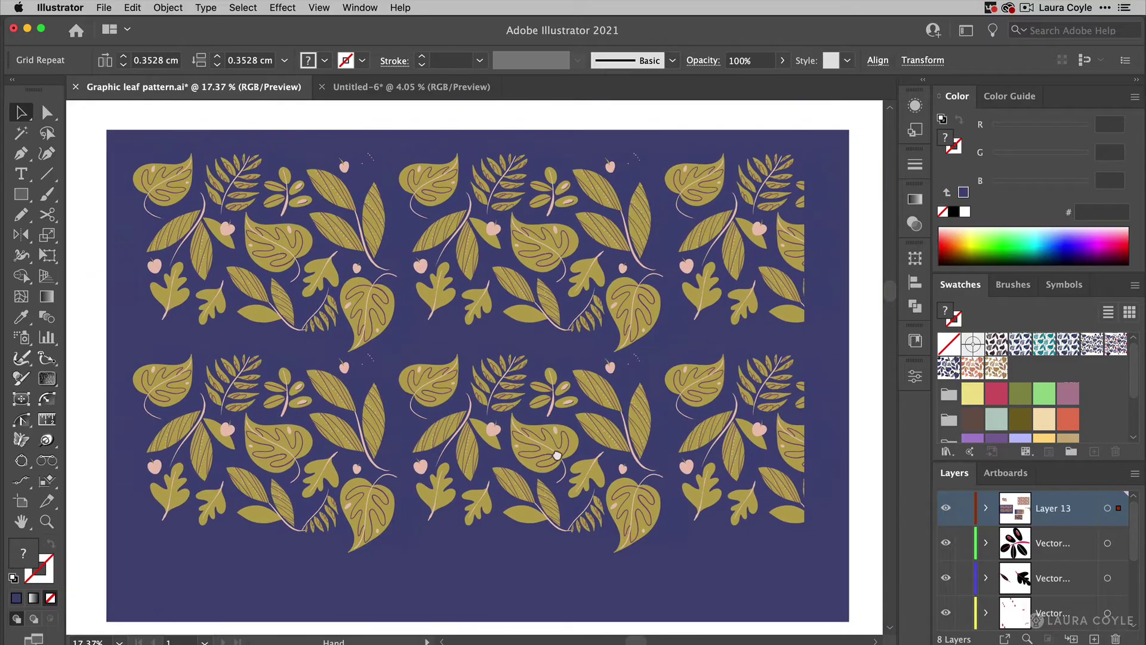
Step: Overlap tiles to about -3.5 cm horizontally and -4.88 cm vertically, then enlarge the repeat to fill the artboard
mouse_move(805, 362)
mouse_down()
mouse_move(821, 362)
mouse_move(810, 362)
mouse_up()
mouse_move(485, 552)
mouse_down()
mouse_move(486, 578)
mouse_move(487, 565)
mouse_up()
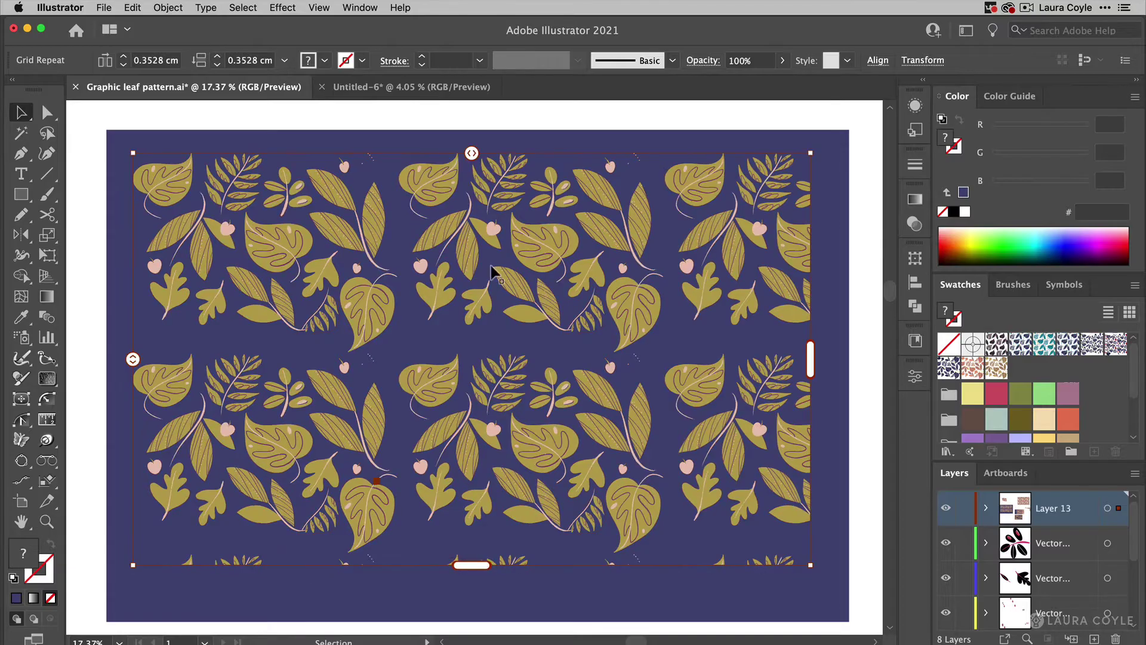
drag(472, 154, 452, 154)
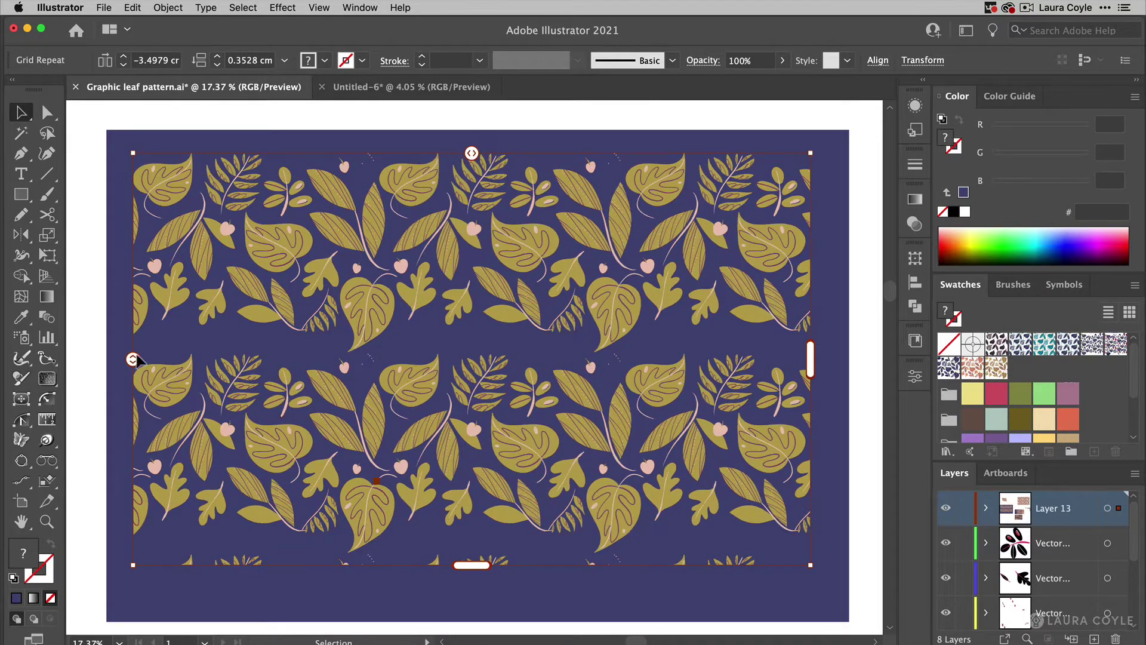
drag(133, 359, 134, 338)
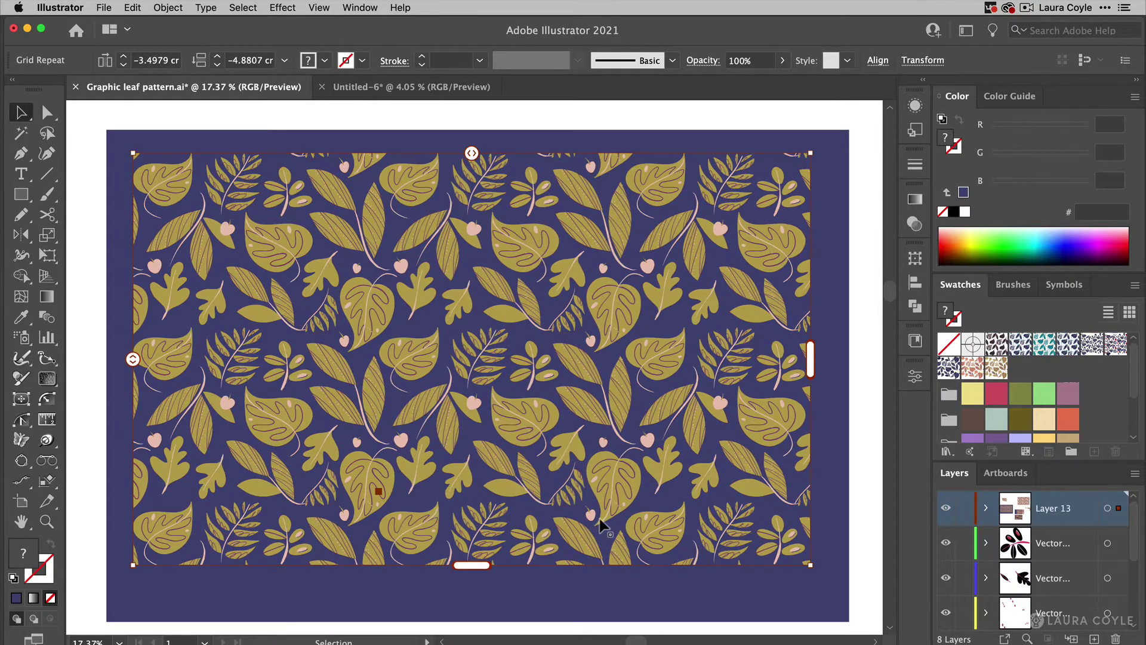
mouse_move(811, 565)
mouse_down()
mouse_move(830, 588)
mouse_move(816, 579)
mouse_up()
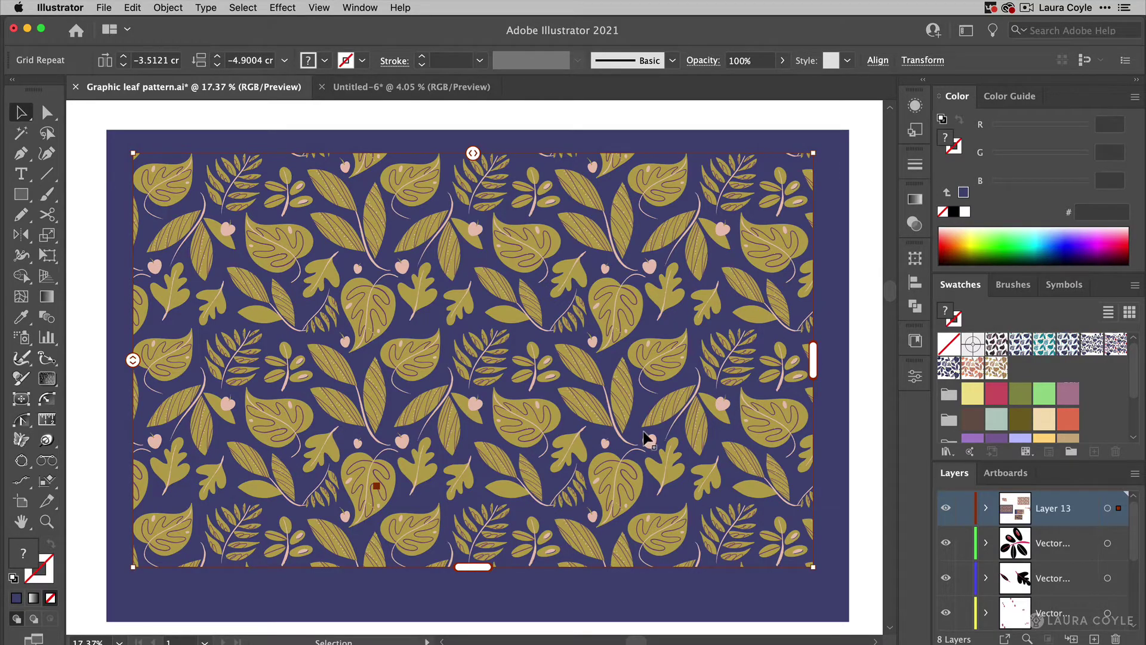
Step: Switch to the Essentials workspace and set the horizontal tile spacing to about -2.68 cm
click(966, 32)
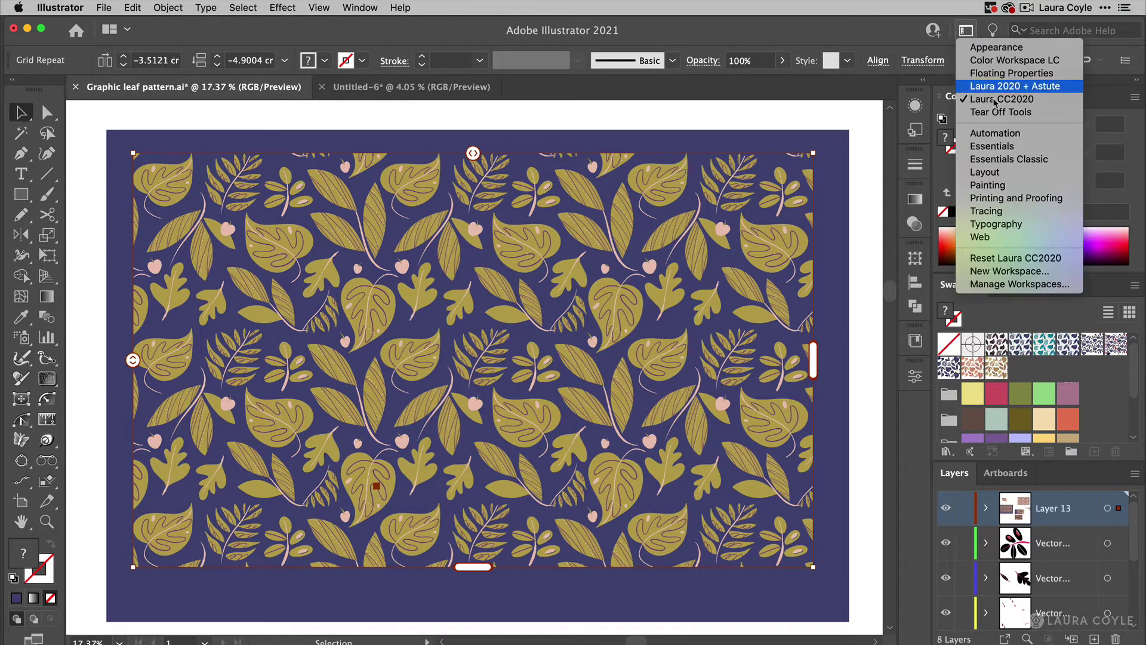
click(1003, 148)
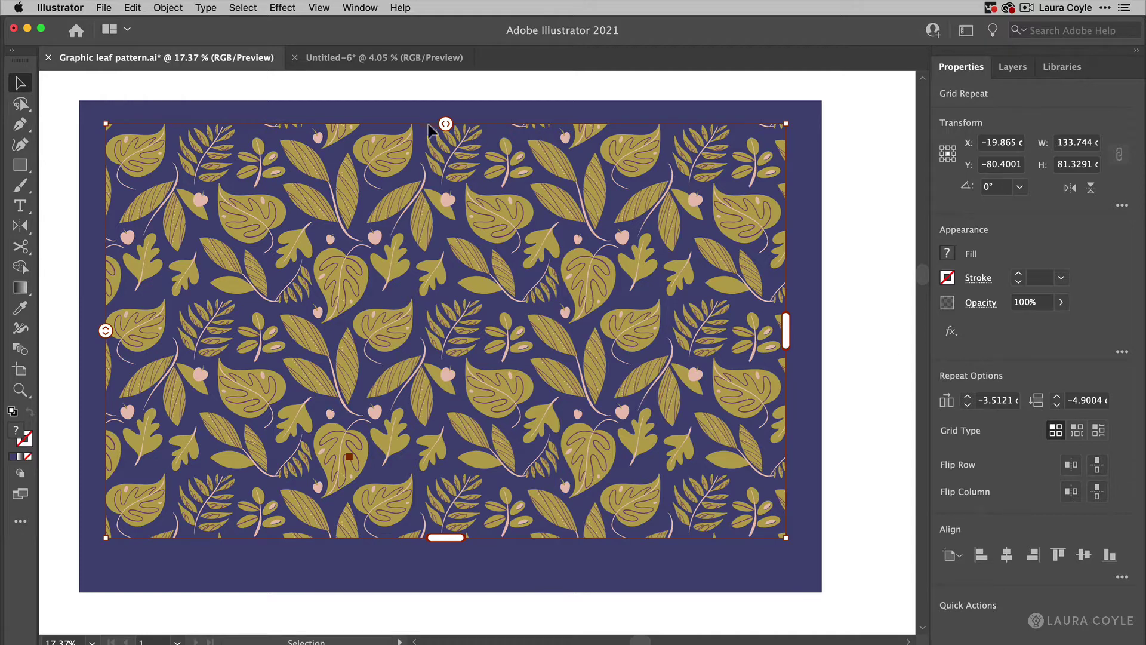
drag(445, 123, 451, 127)
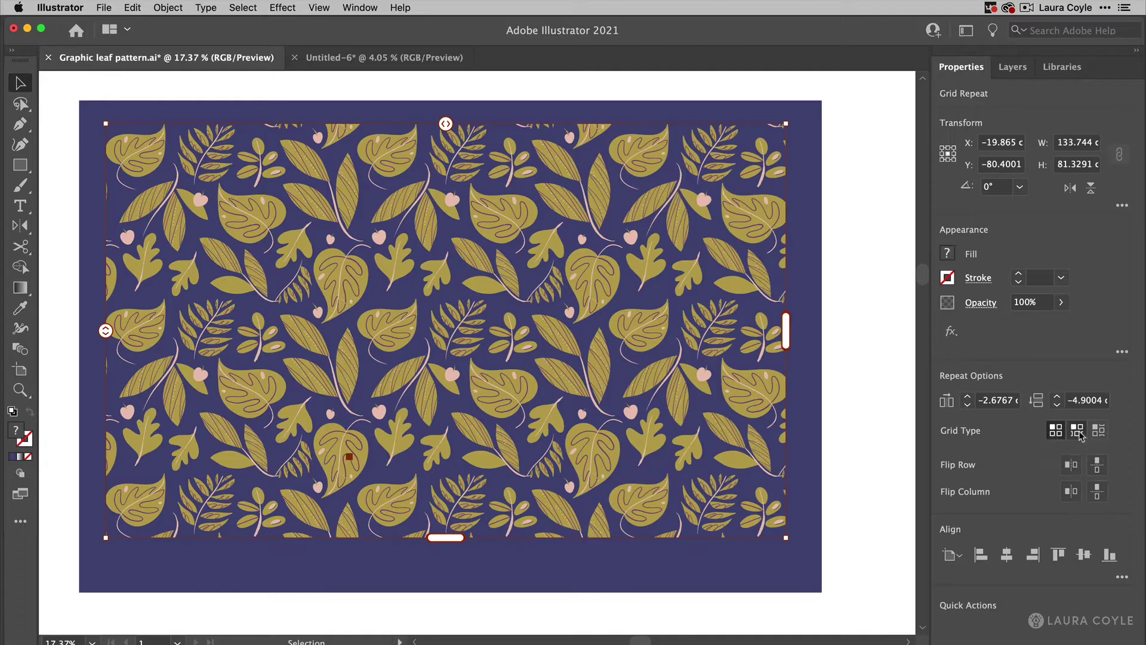
click(1079, 433)
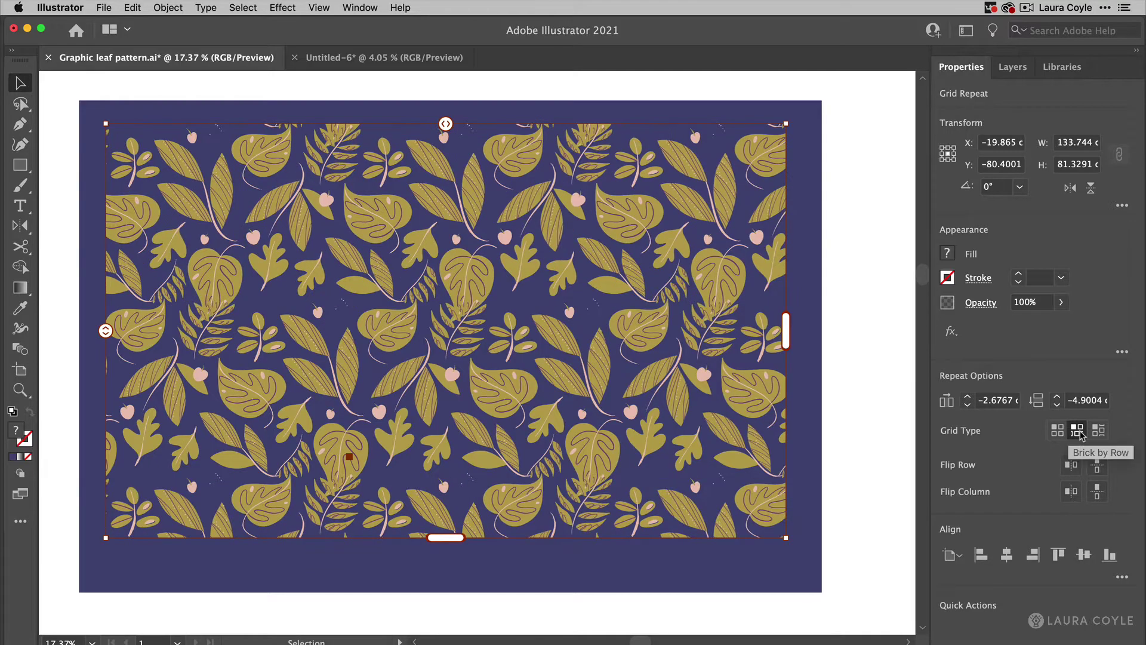
click(1099, 431)
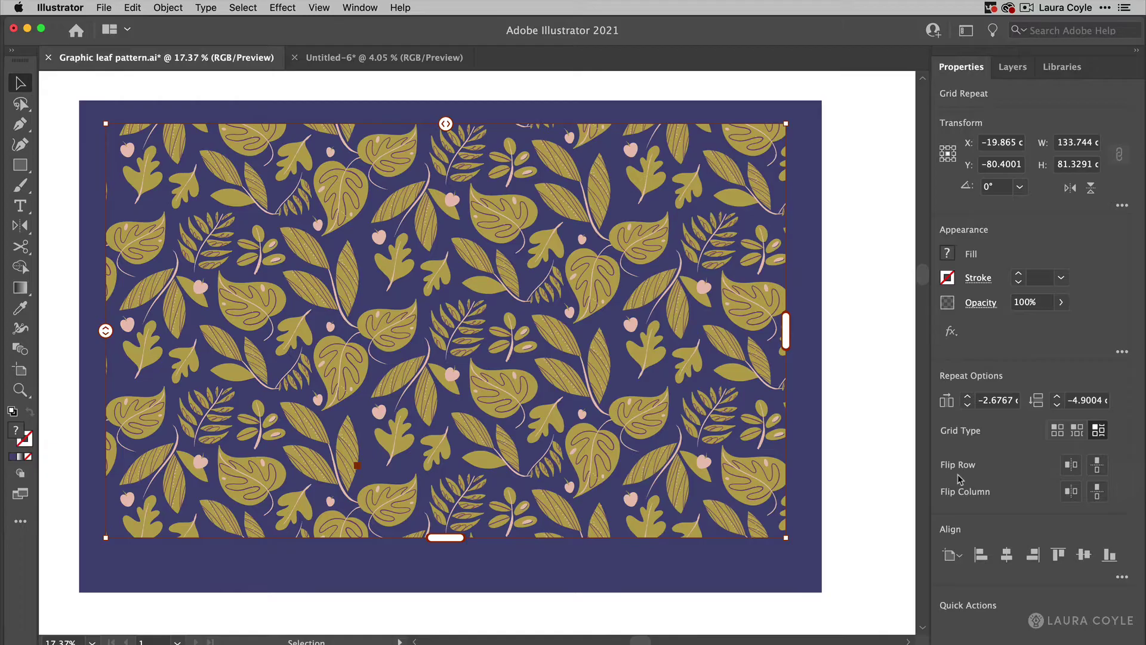
click(1057, 430)
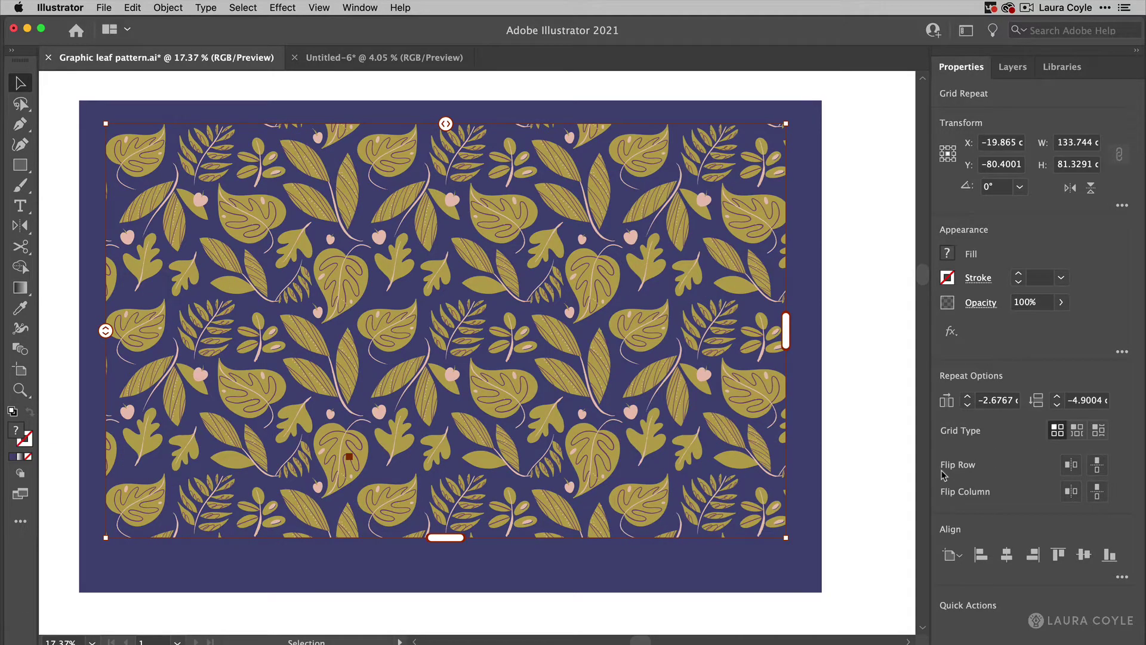
click(1071, 465)
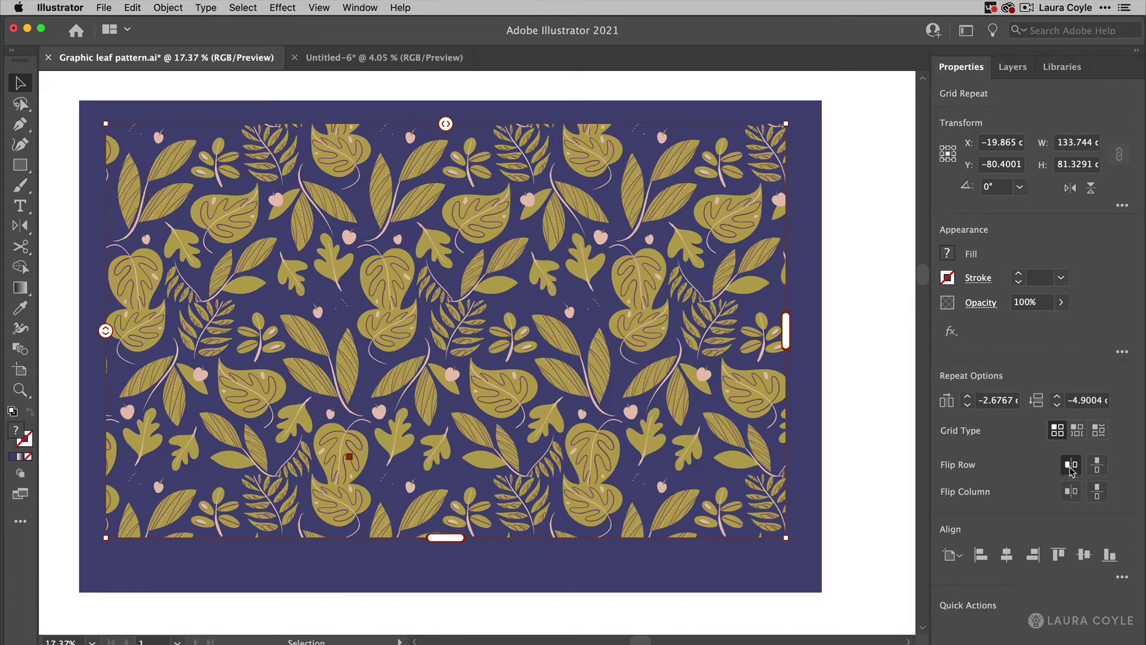
click(1072, 466)
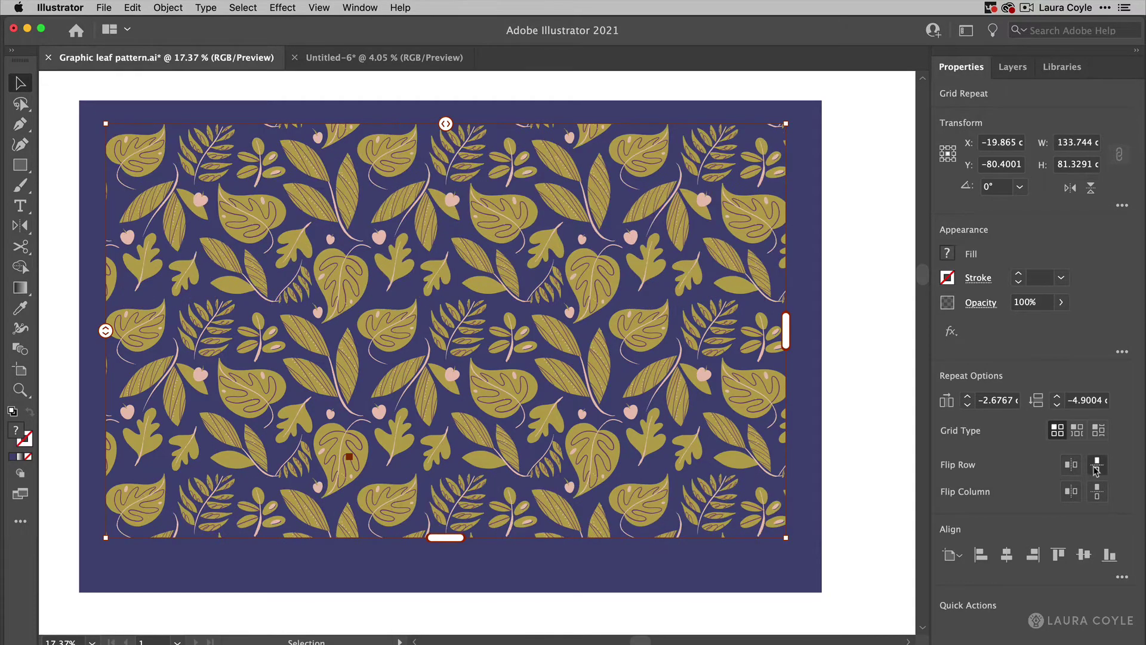
click(1096, 467)
click(1097, 466)
click(1075, 495)
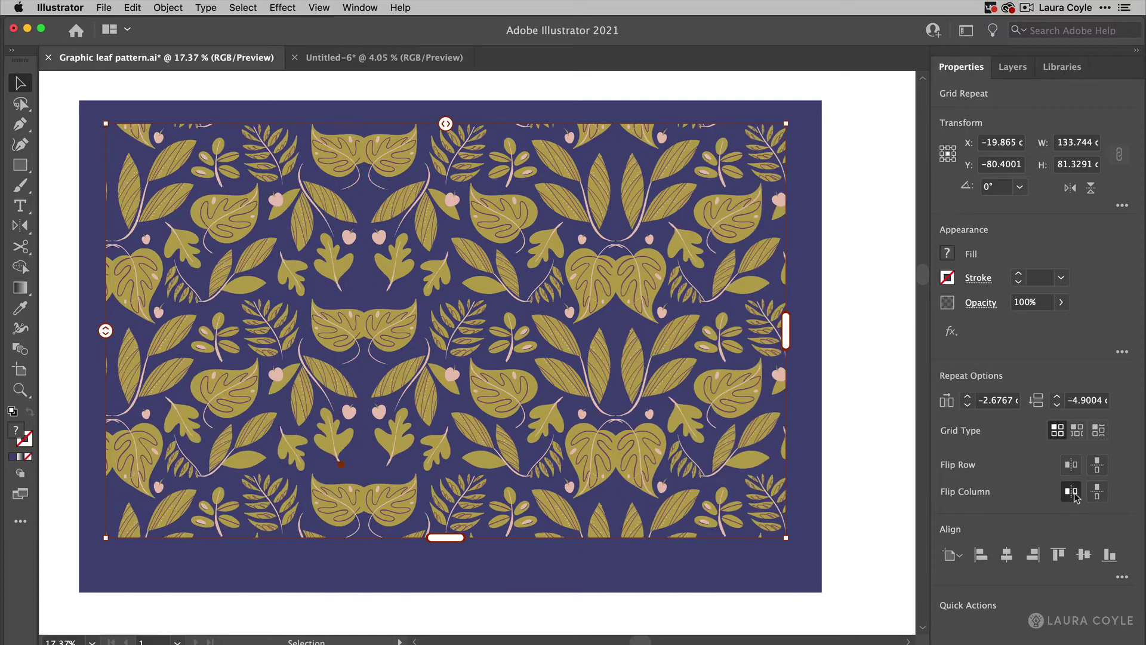
click(1073, 494)
click(1097, 494)
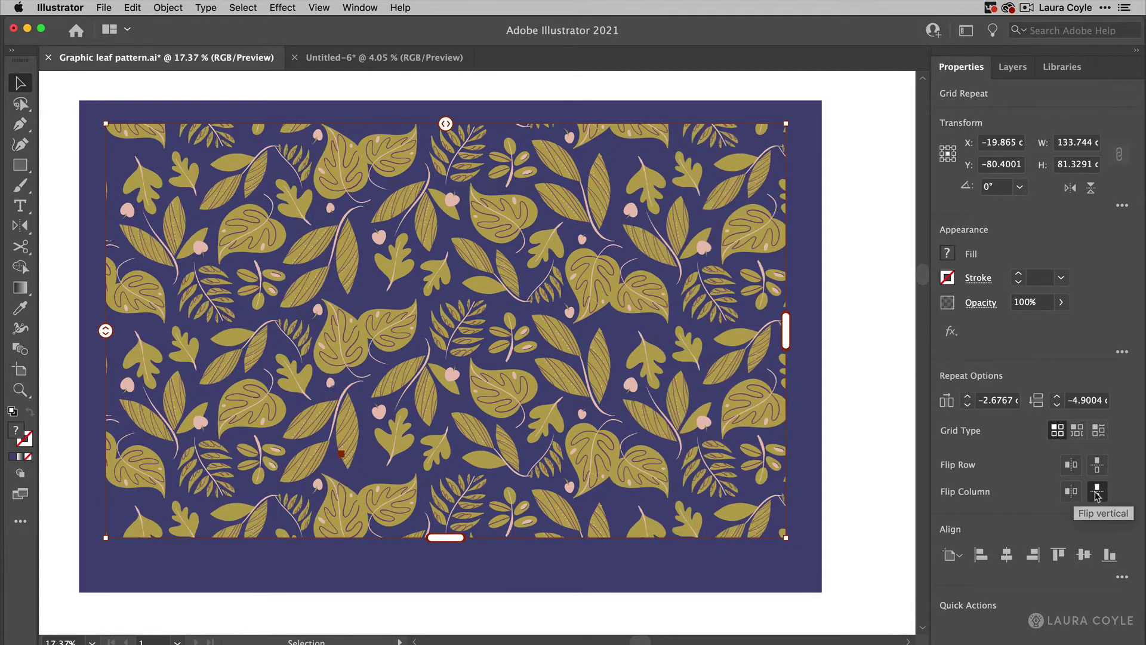
click(1097, 494)
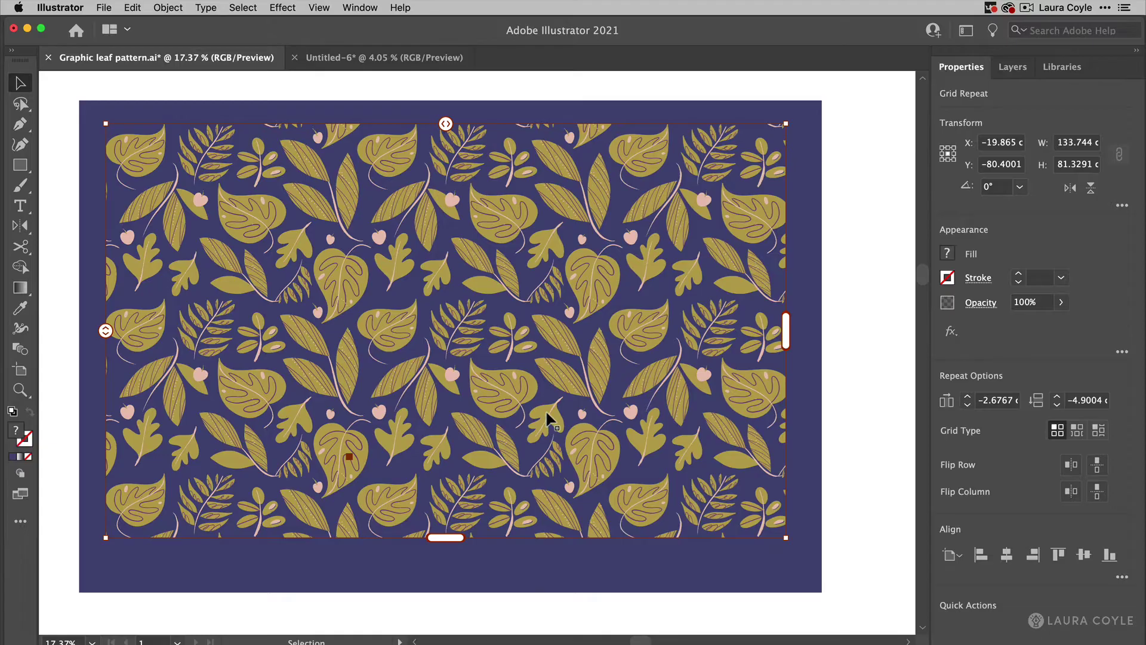
Step: Confirm Double Click To Isolate is enabled in Preferences, then zoom in closely on the leaf pattern
key(super+k)
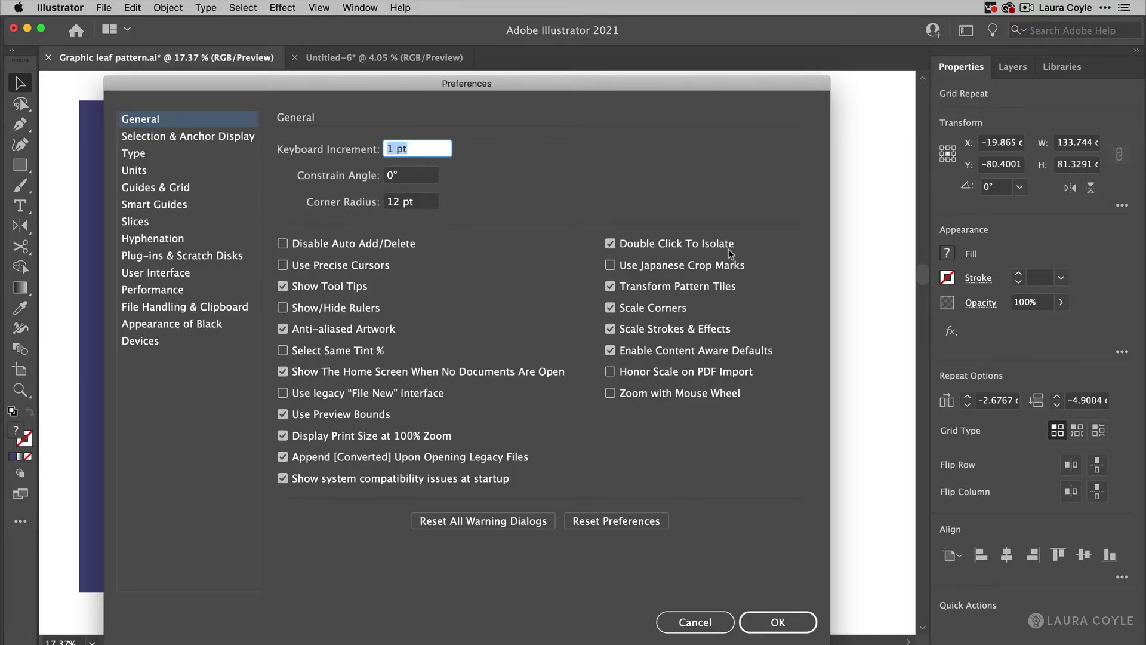
click(794, 622)
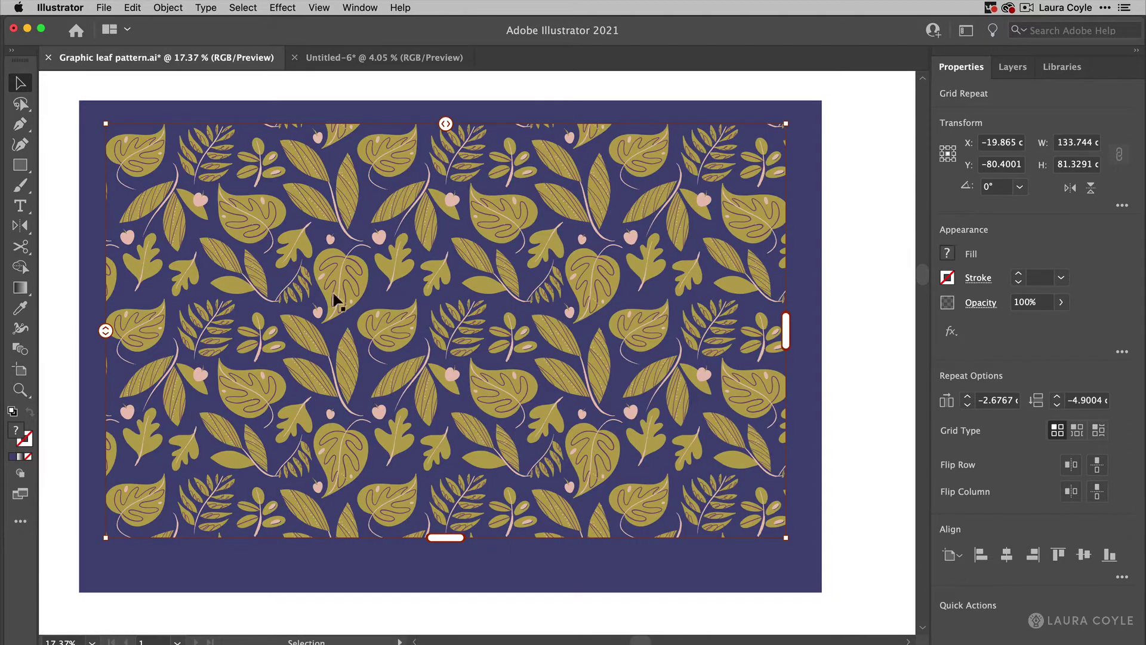
key(z)
drag(208, 351, 423, 375)
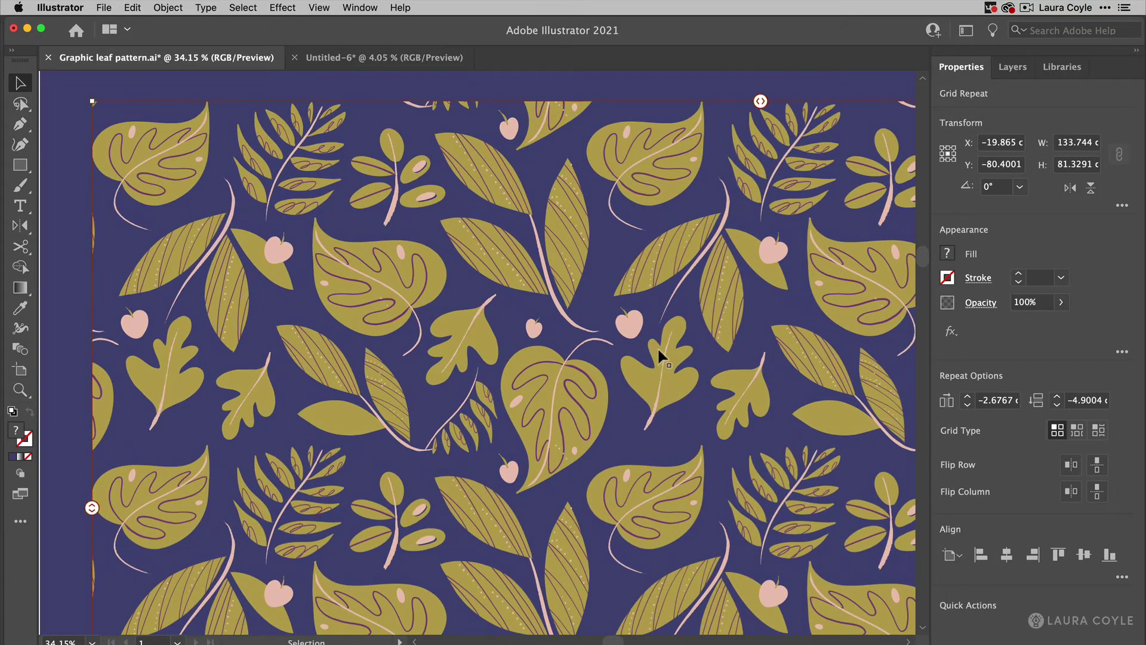
Step: Double-click the Grid Repeat to open its source tile in isolation mode
double_click(275, 274)
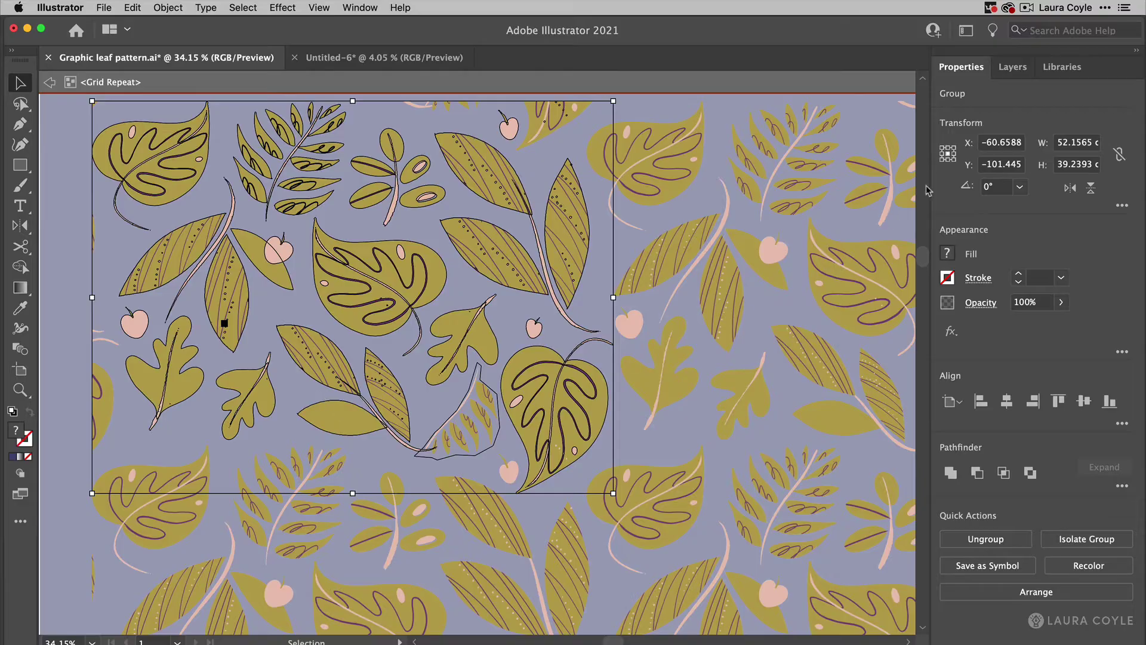
Step: Return to the custom workspace, fill the small pointed leaf with orange (#E77A57), then exit isolation
click(966, 31)
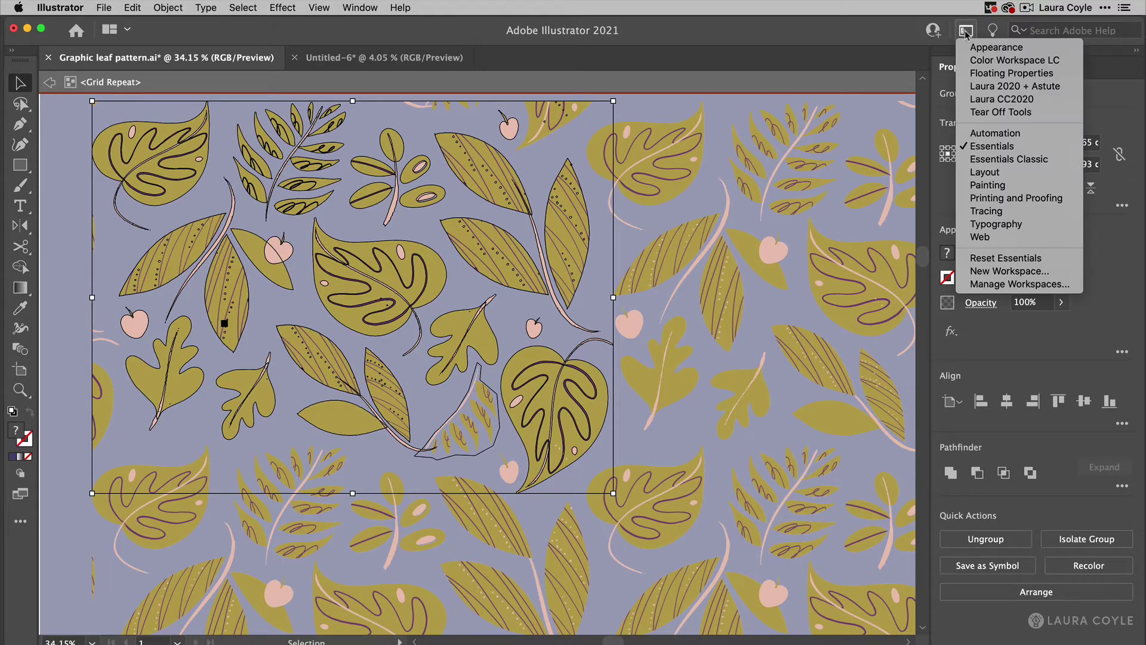
click(989, 99)
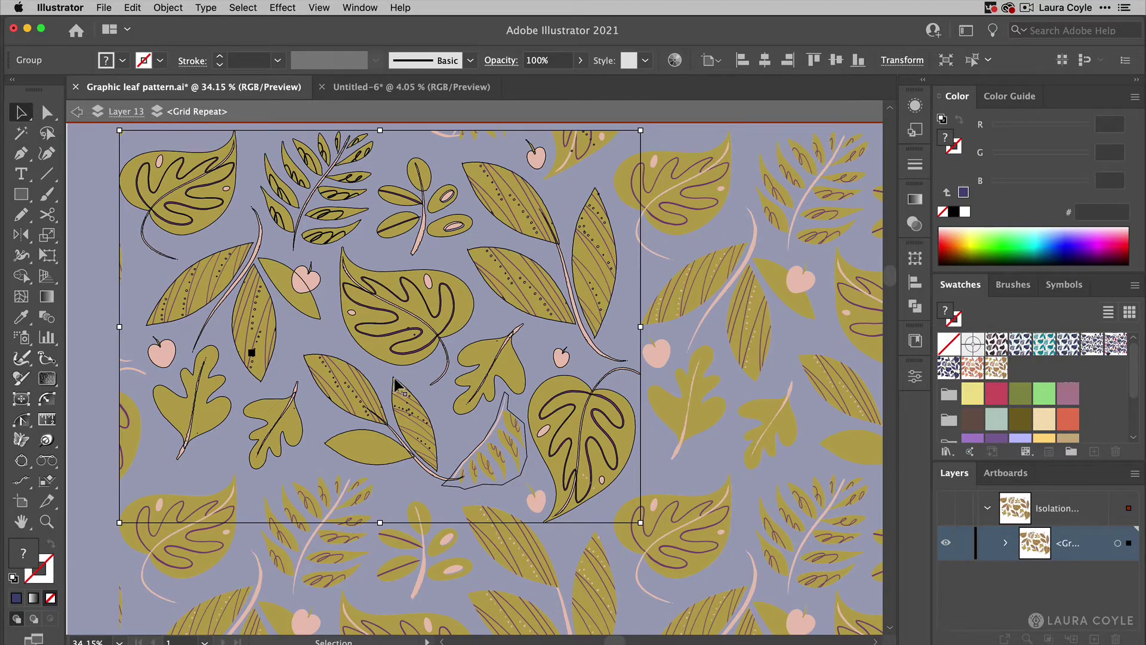
double_click(366, 443)
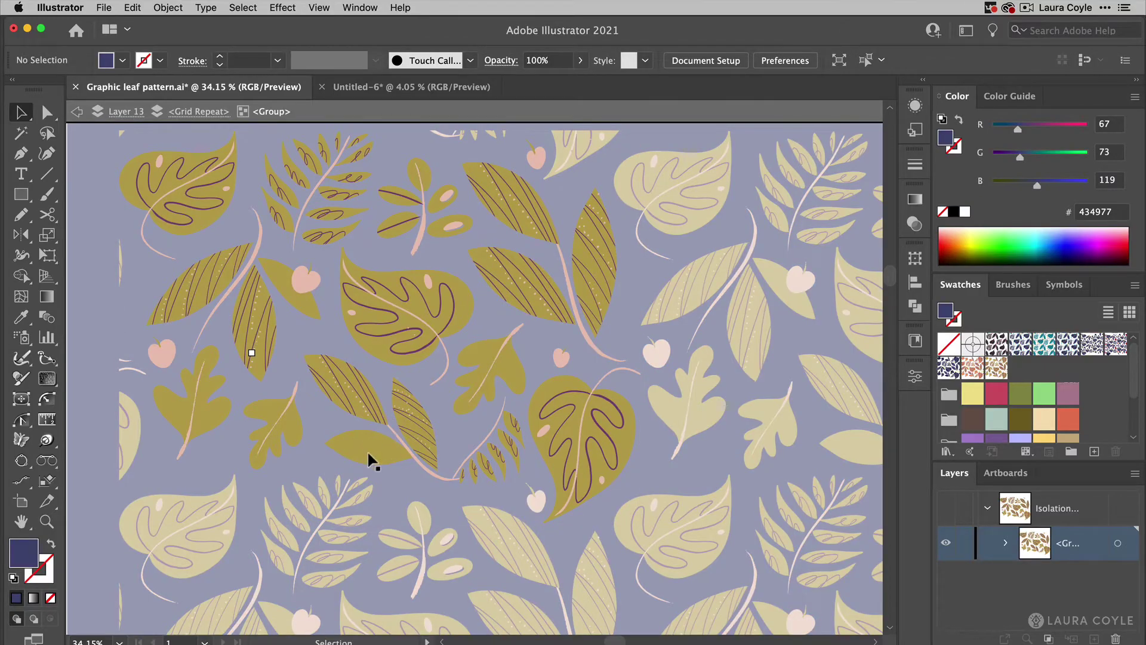
double_click(370, 446)
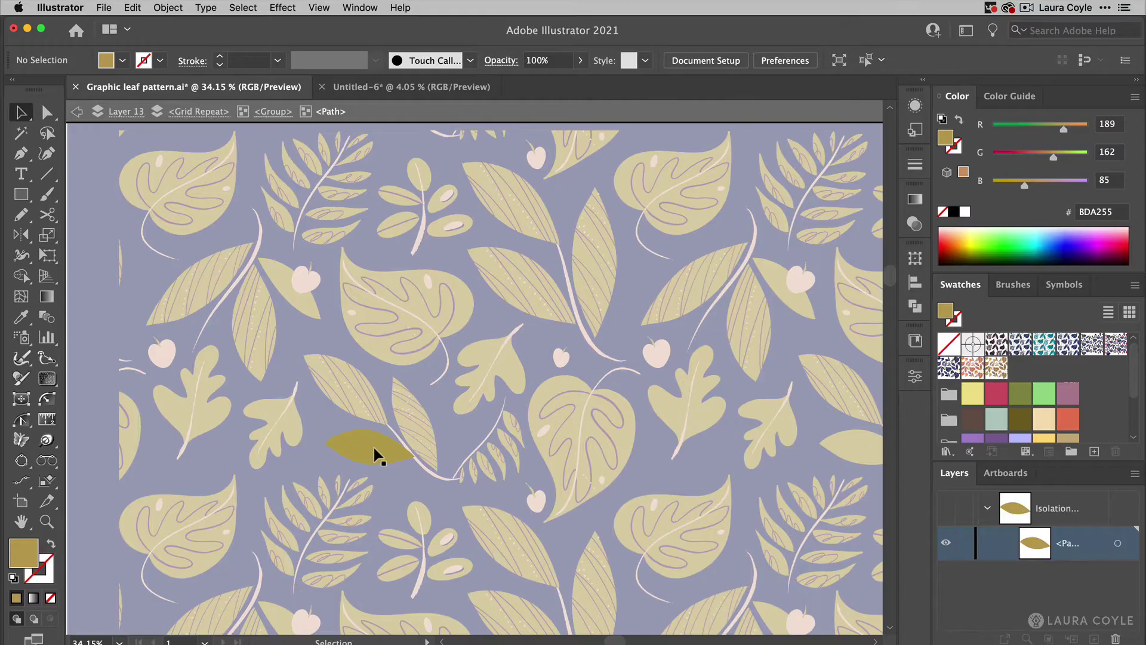
click(373, 445)
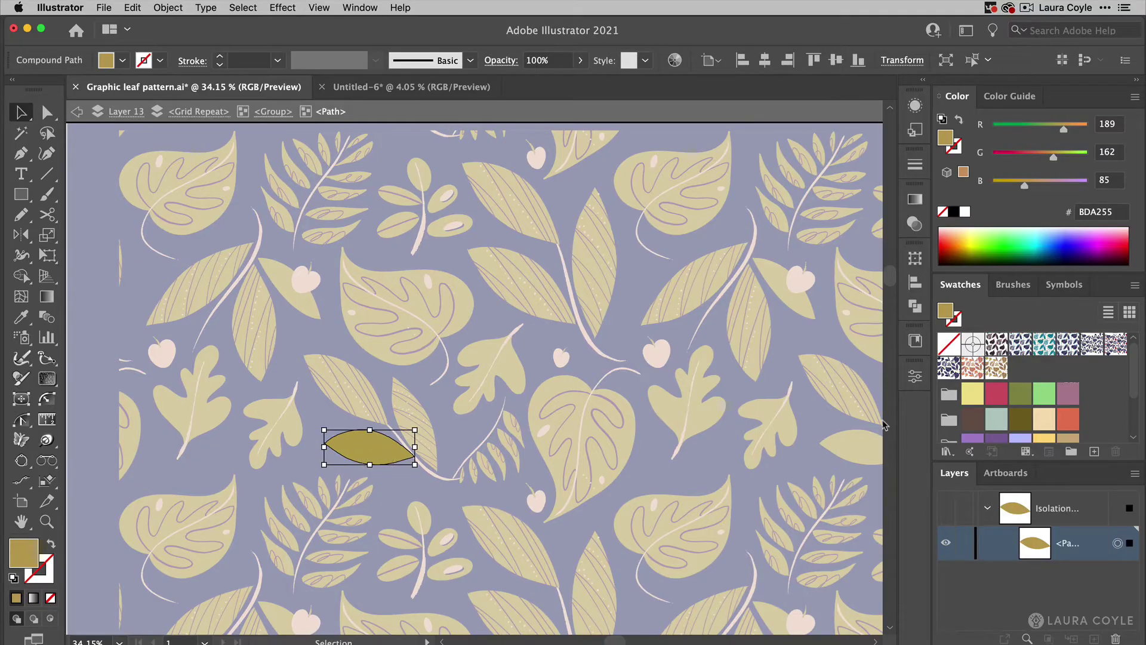
click(1068, 418)
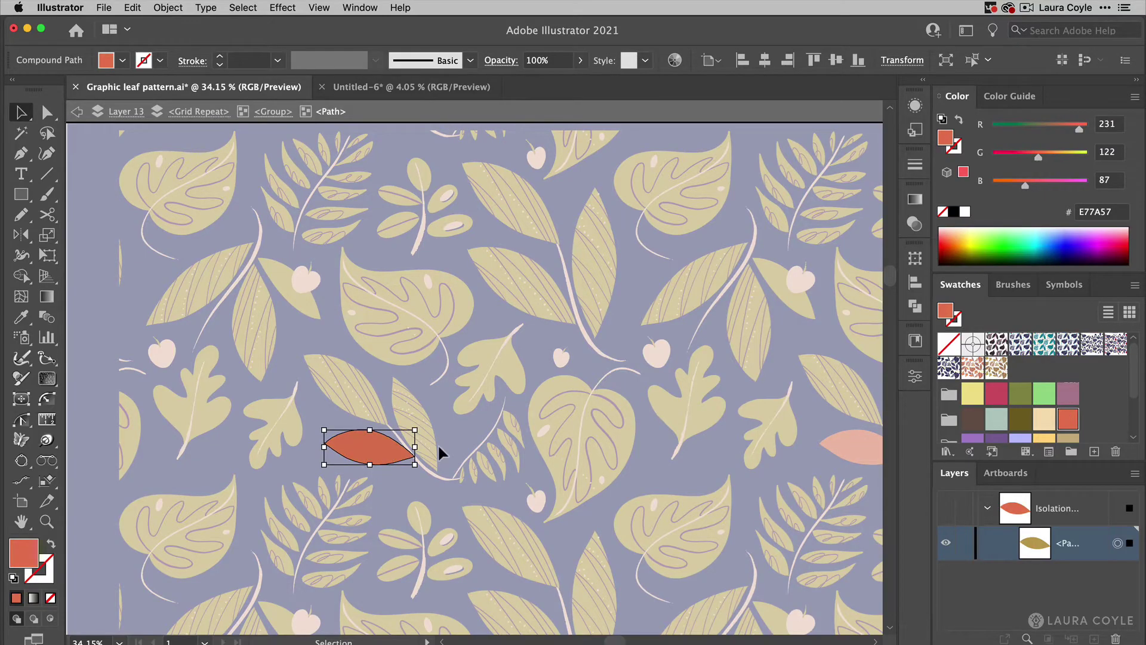
click(382, 348)
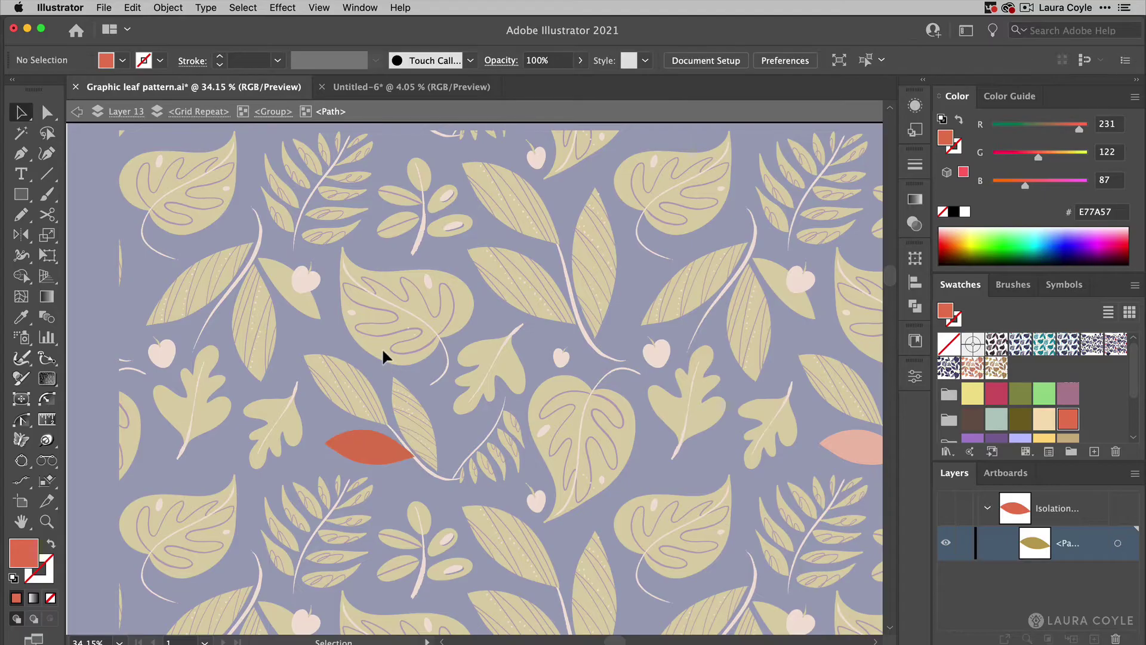
double_click(381, 352)
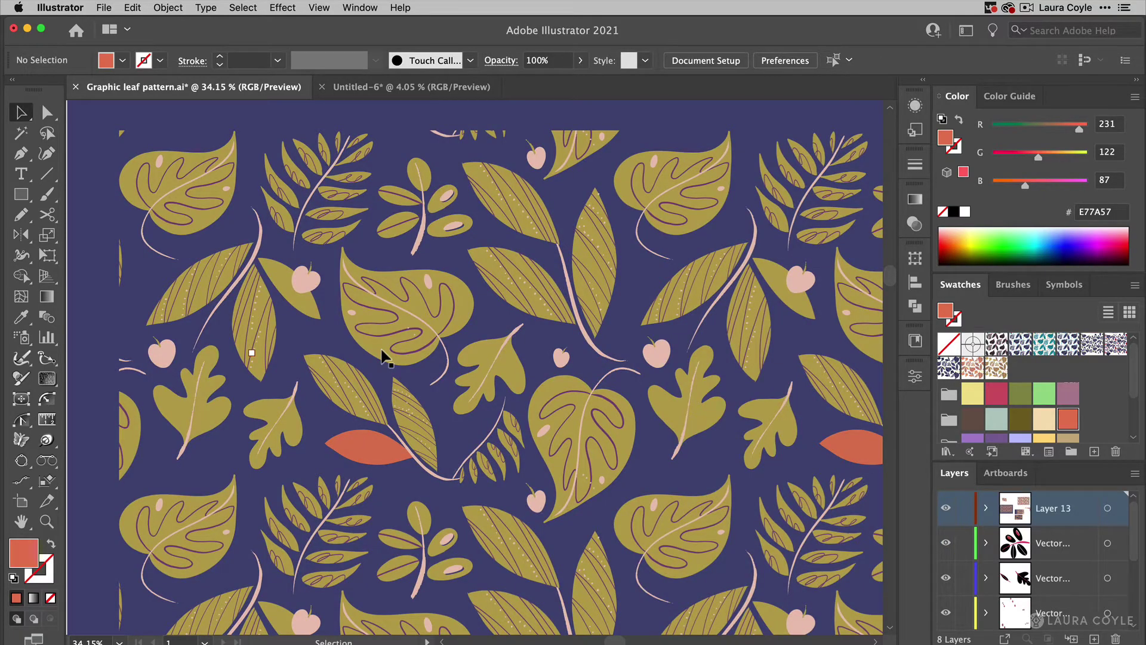
Step: Fill the large central leaf with olive green inside the Grid Repeat tile
double_click(382, 356)
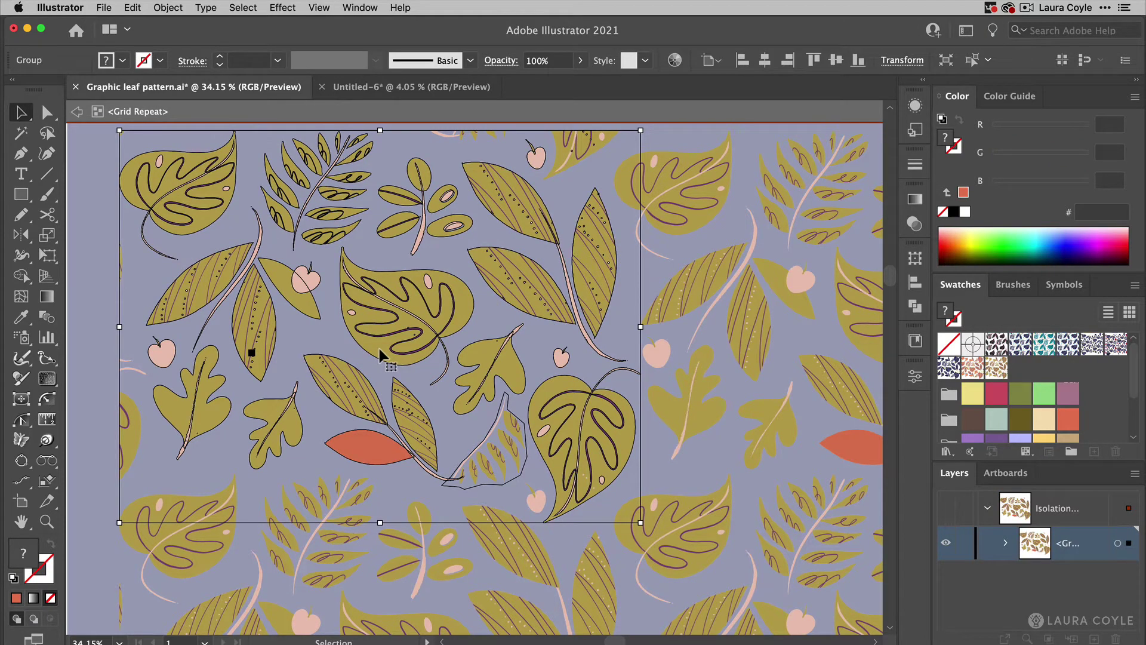
double_click(380, 349)
click(379, 356)
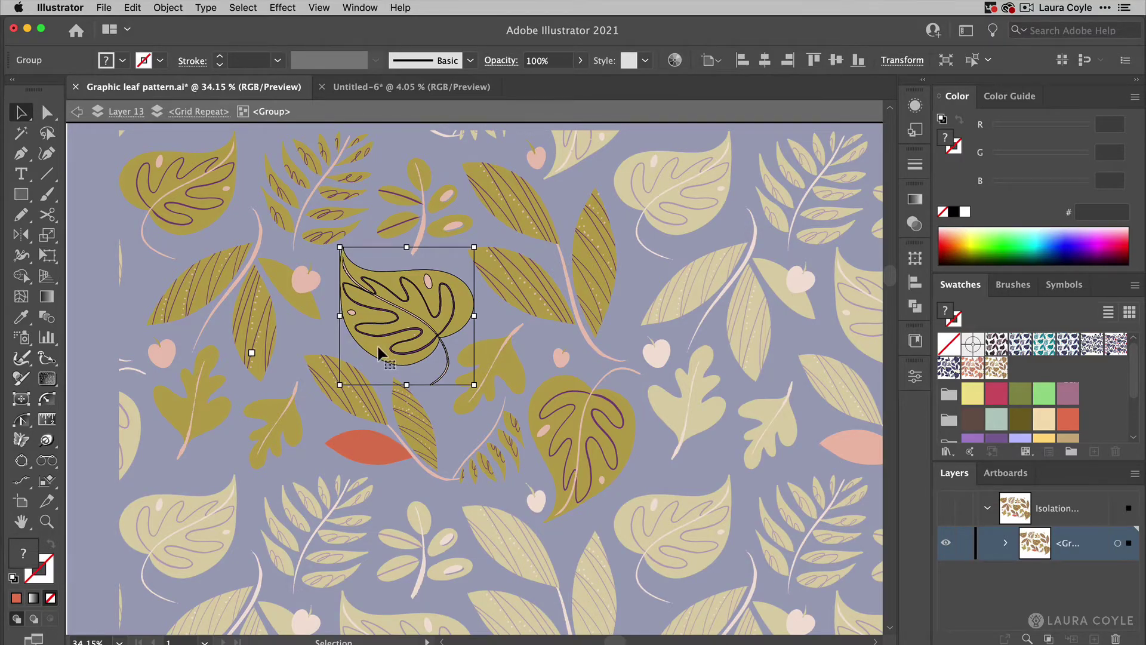
double_click(377, 344)
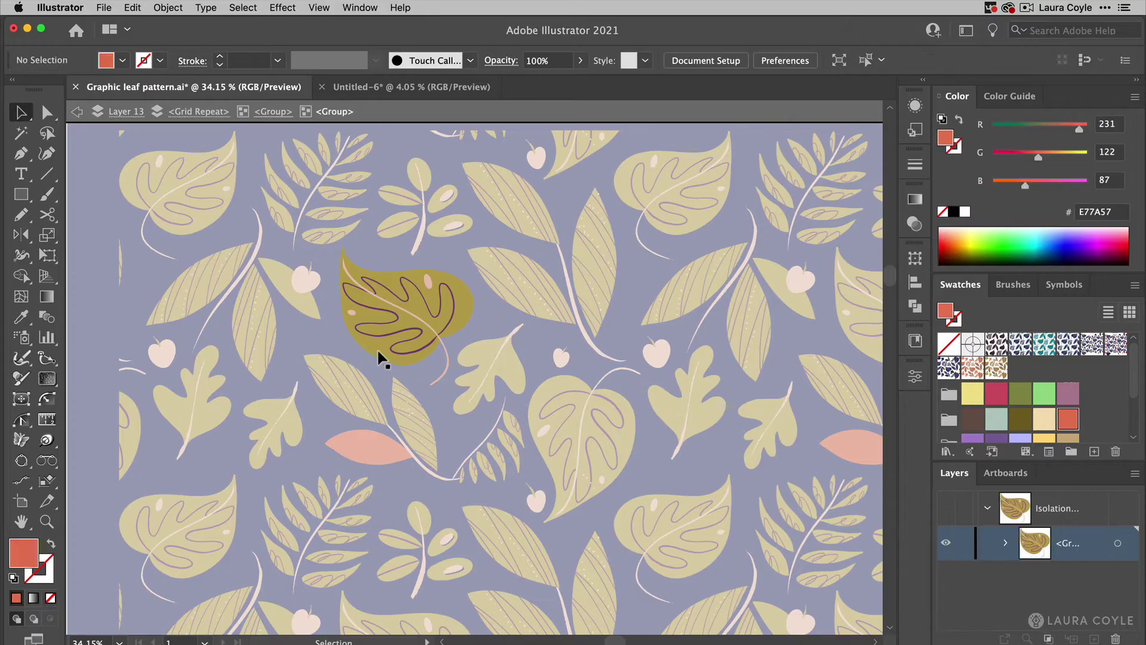
click(377, 347)
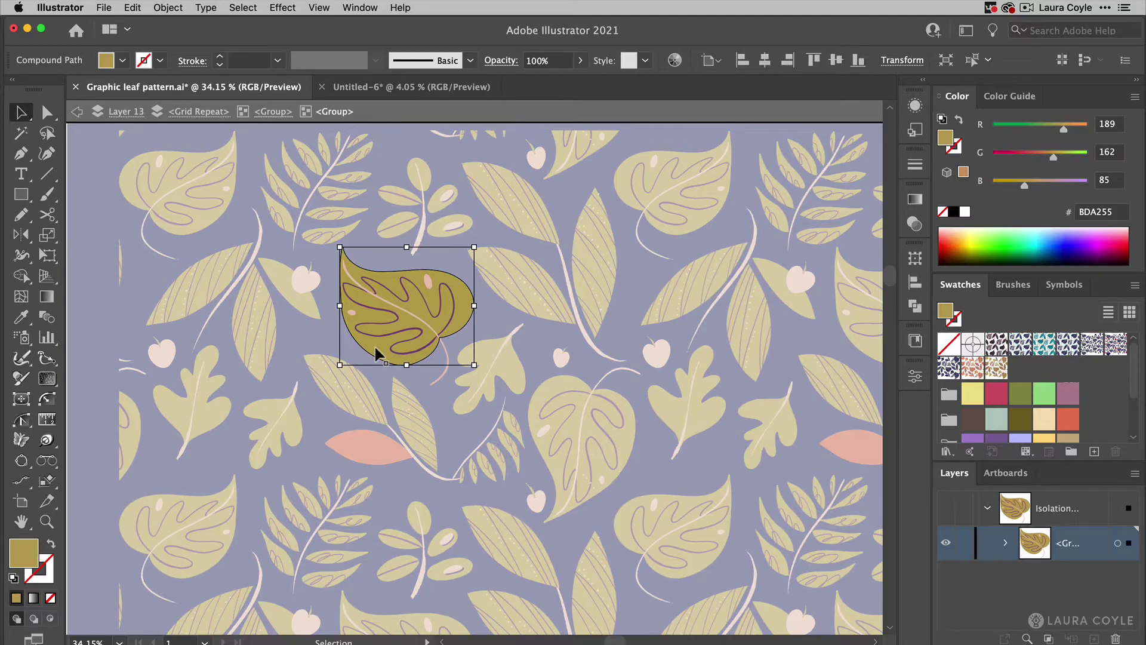
click(1021, 396)
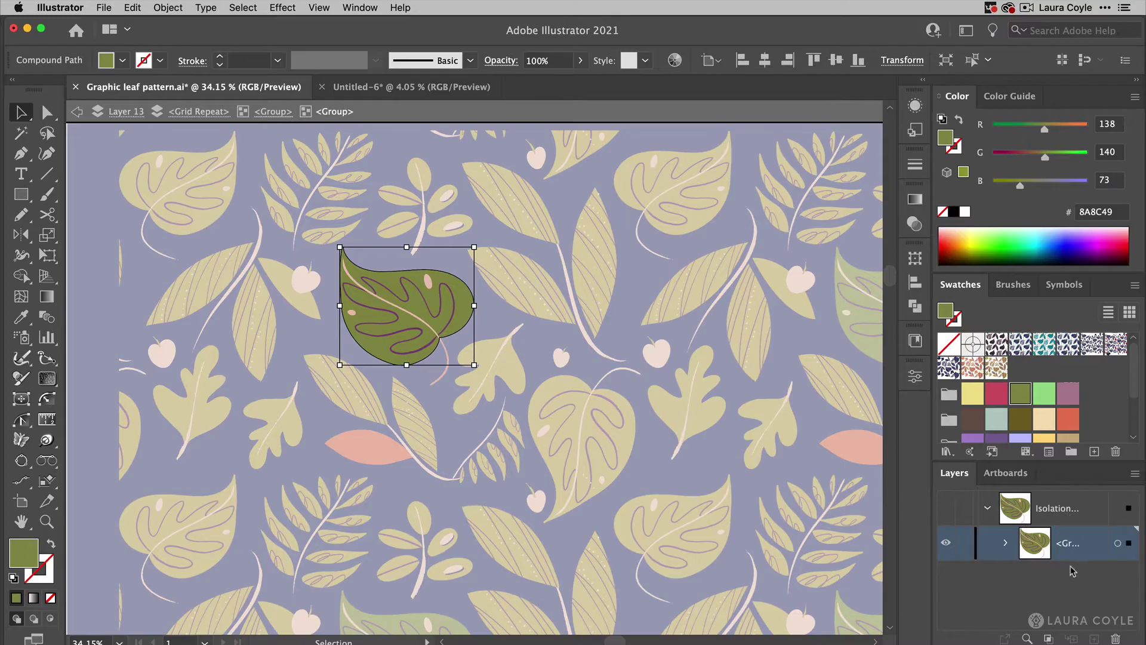
click(1007, 544)
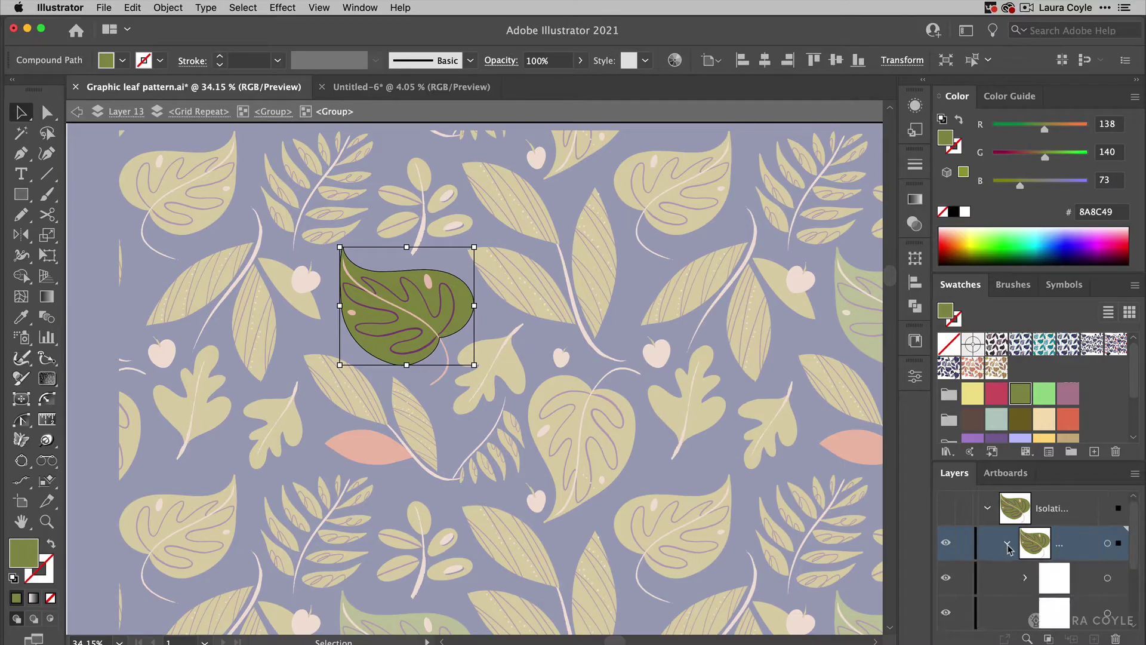
click(1009, 544)
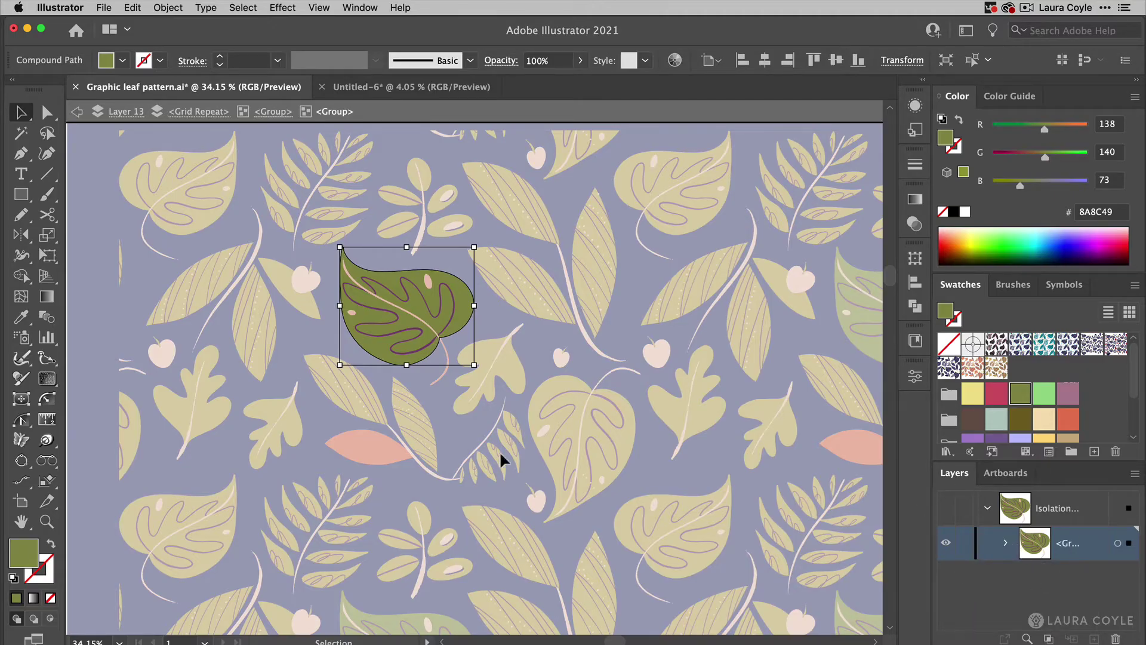
click(345, 396)
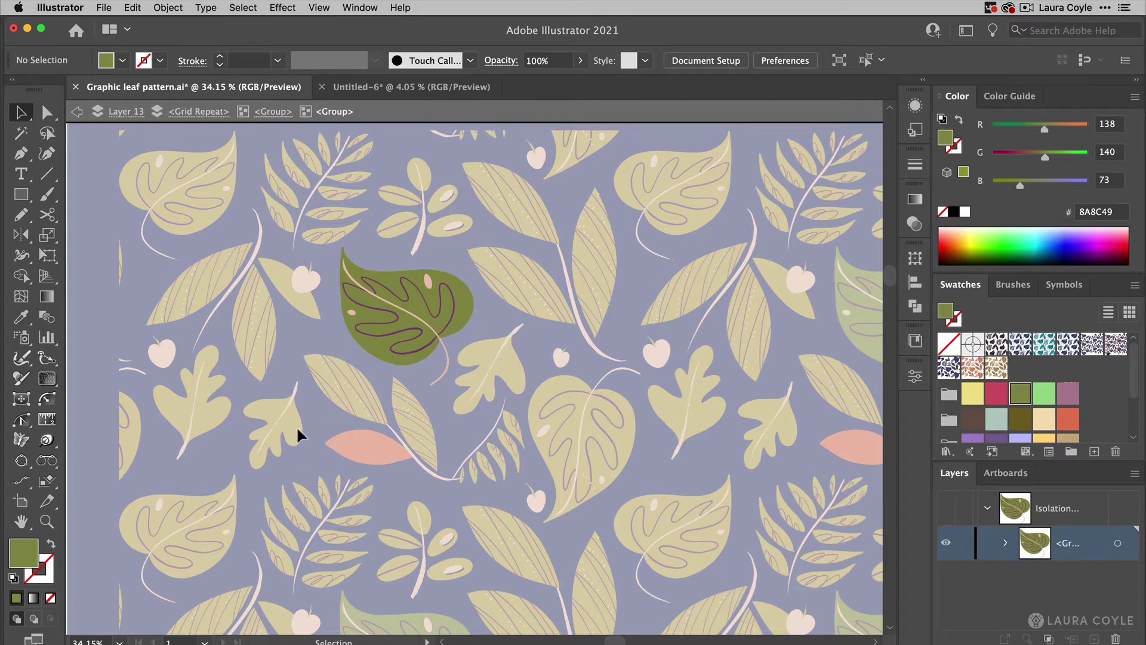
Step: Fill the small oak leaf at lower left with orange
key(Escape)
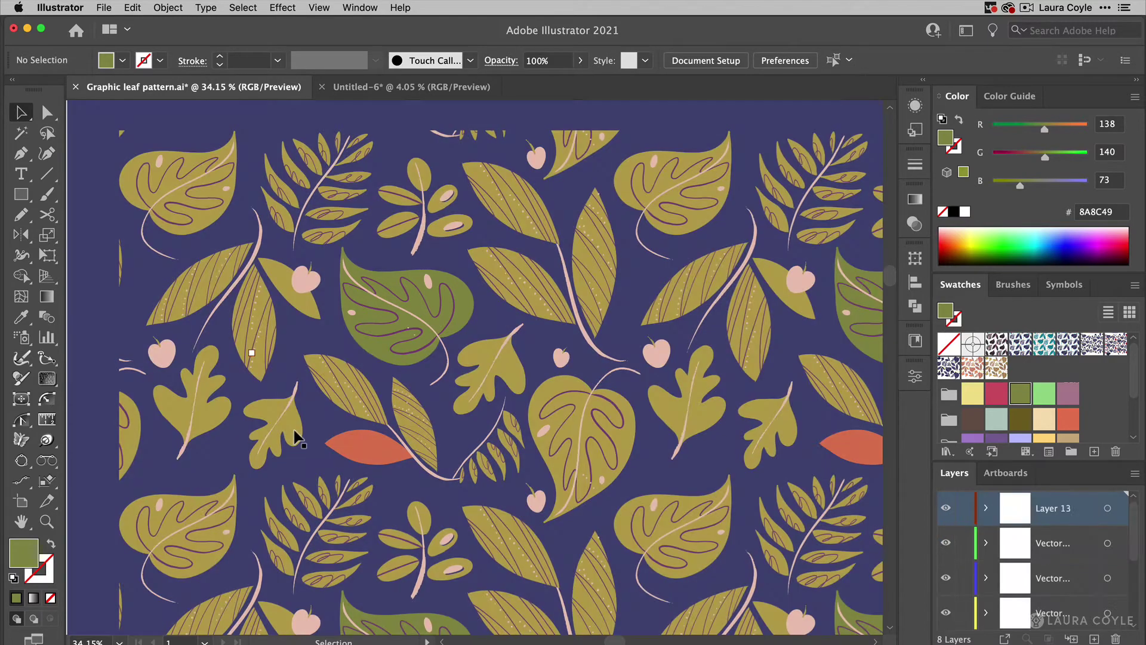
double_click(293, 428)
double_click(292, 428)
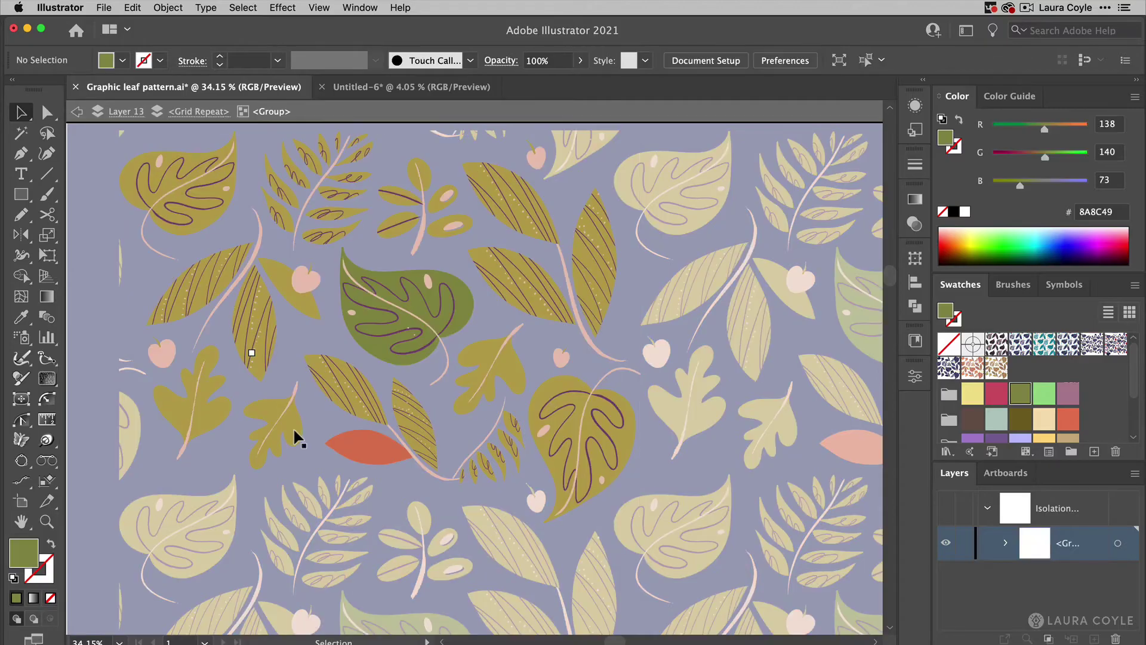
click(293, 427)
double_click(293, 428)
click(293, 427)
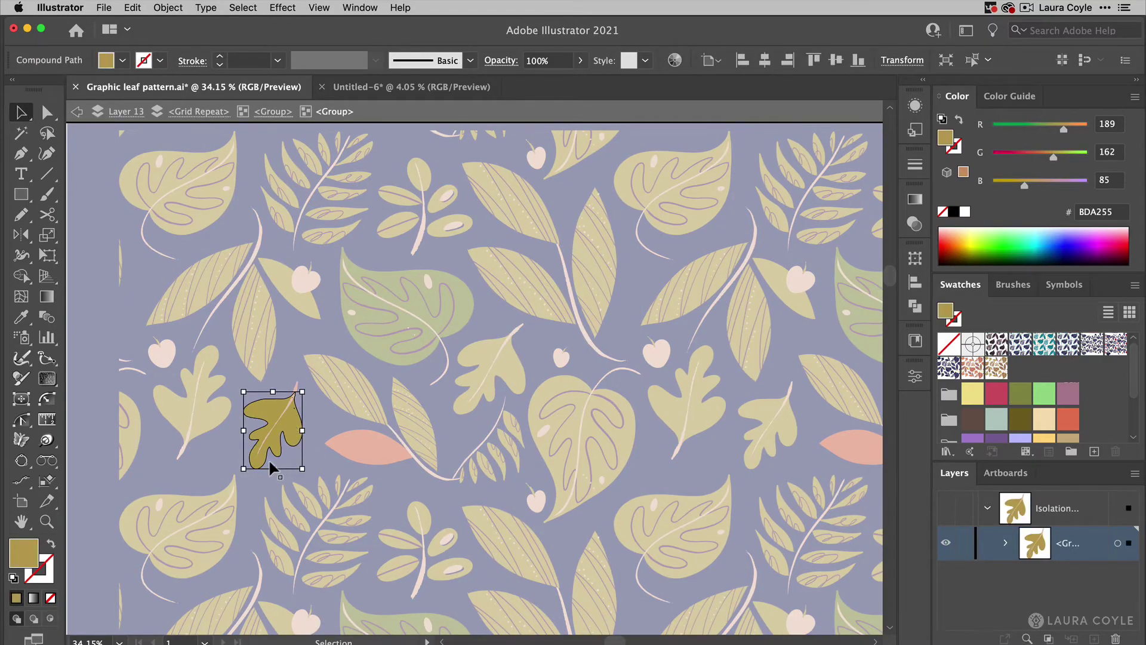
click(1068, 420)
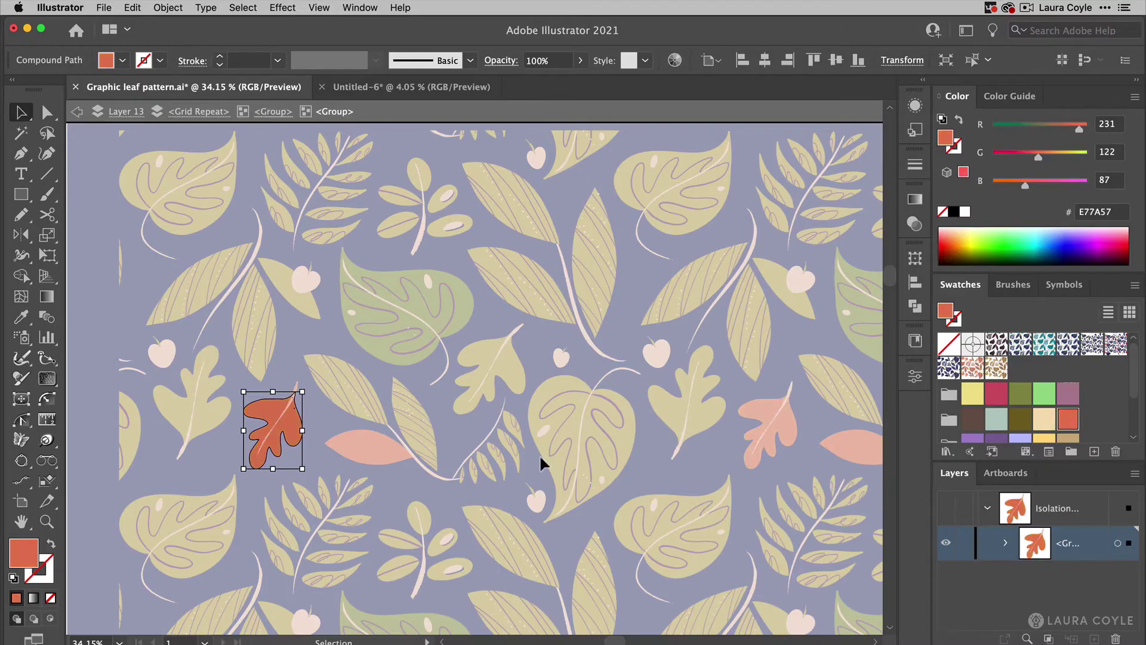
click(298, 301)
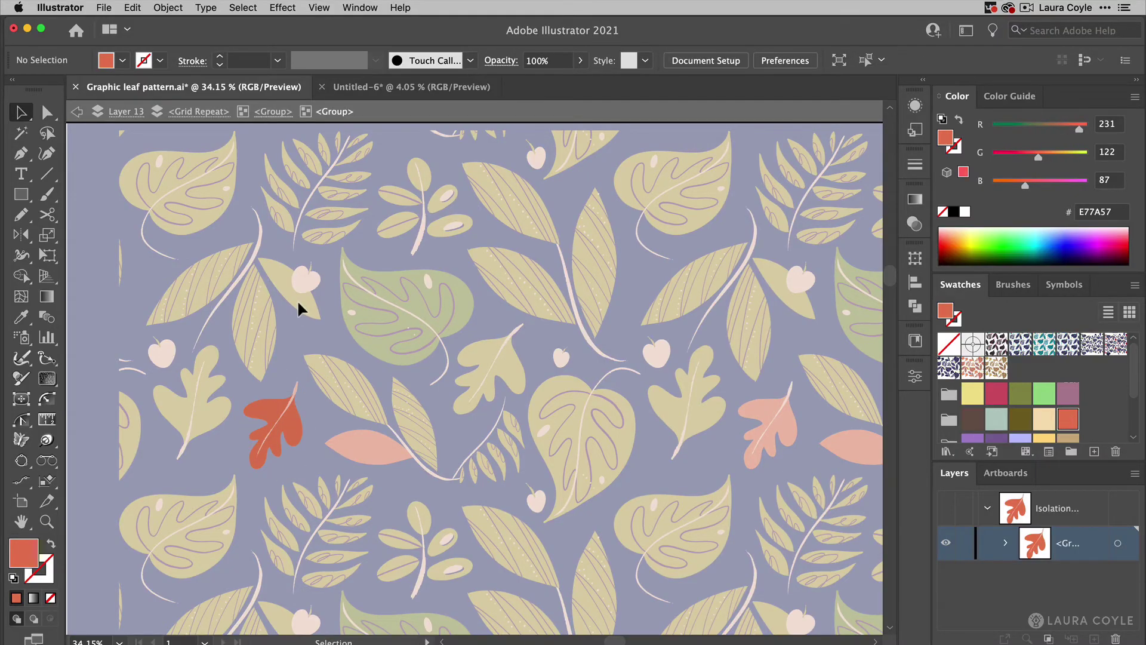
Step: Fill the small leaf left of the big leaf with olive green
click(272, 113)
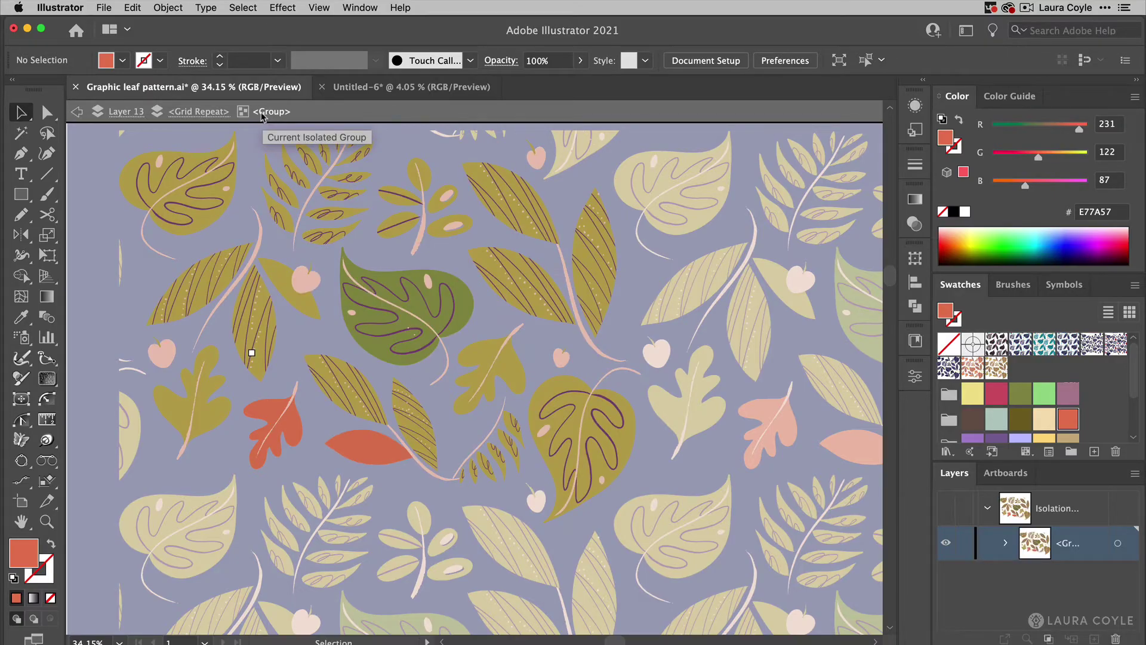
click(302, 302)
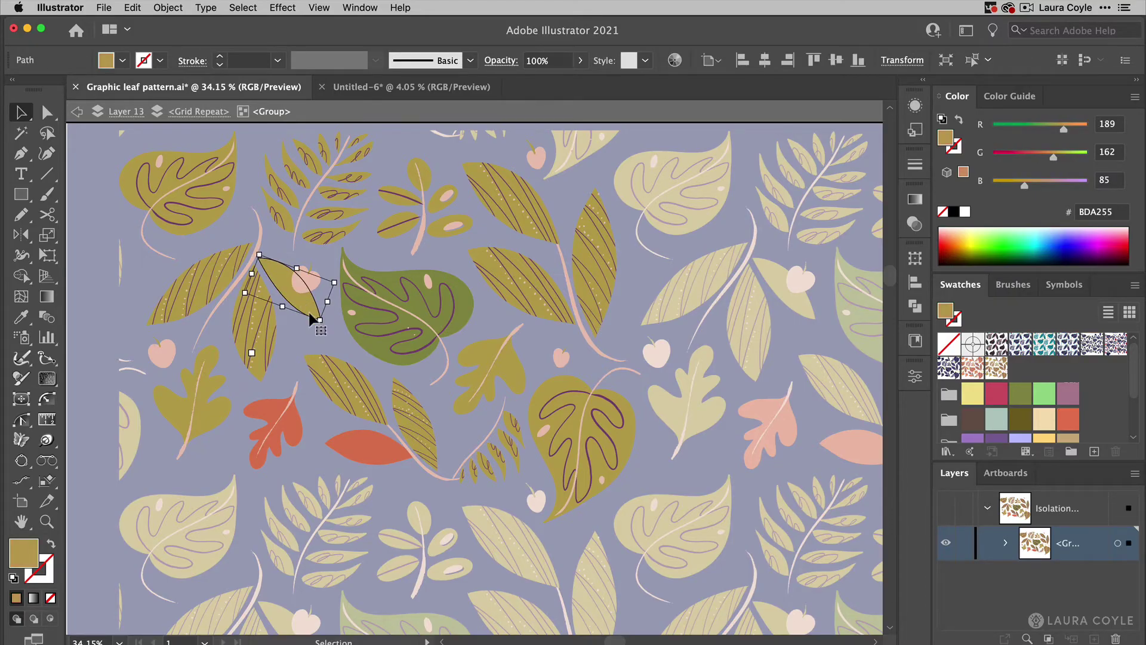
click(1021, 393)
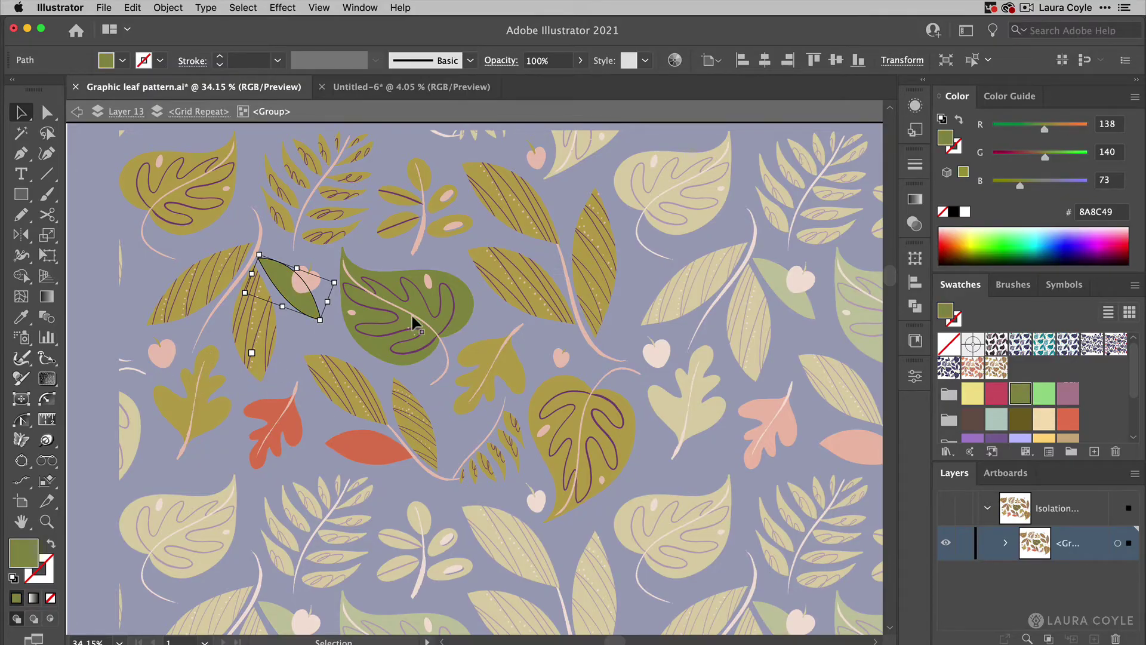
Step: Zoom in on the striped olive leaf, isolate its group, and lasso away the stray dots on it
key(a)
drag(372, 381, 551, 268)
key(v)
click(465, 248)
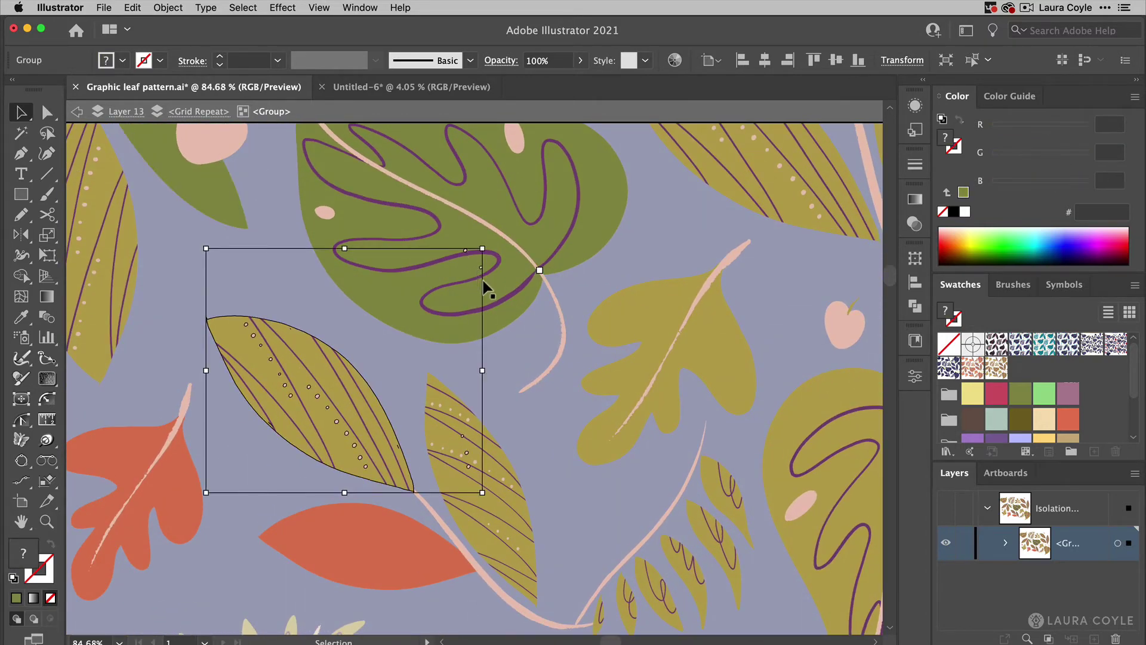
double_click(466, 251)
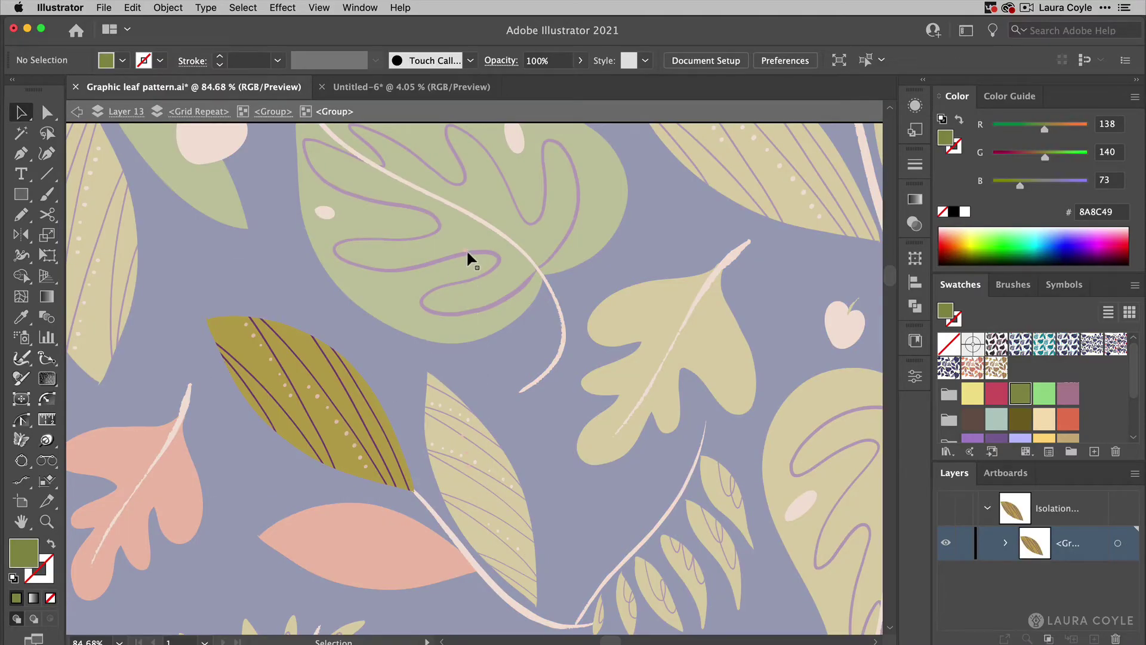
click(468, 253)
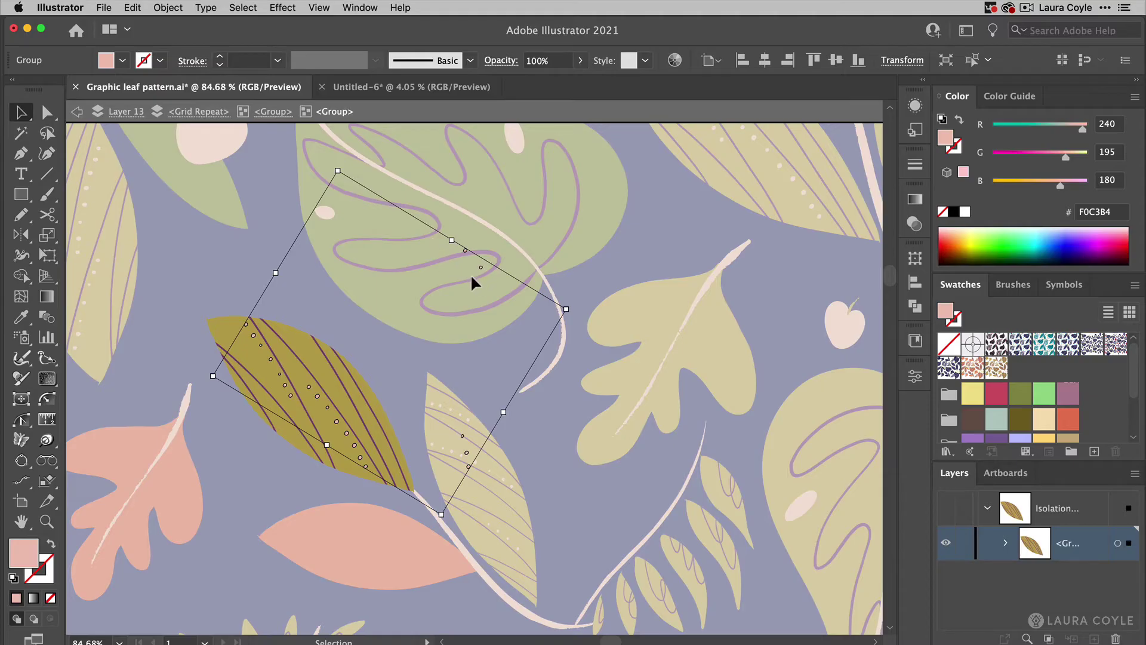
click(48, 134)
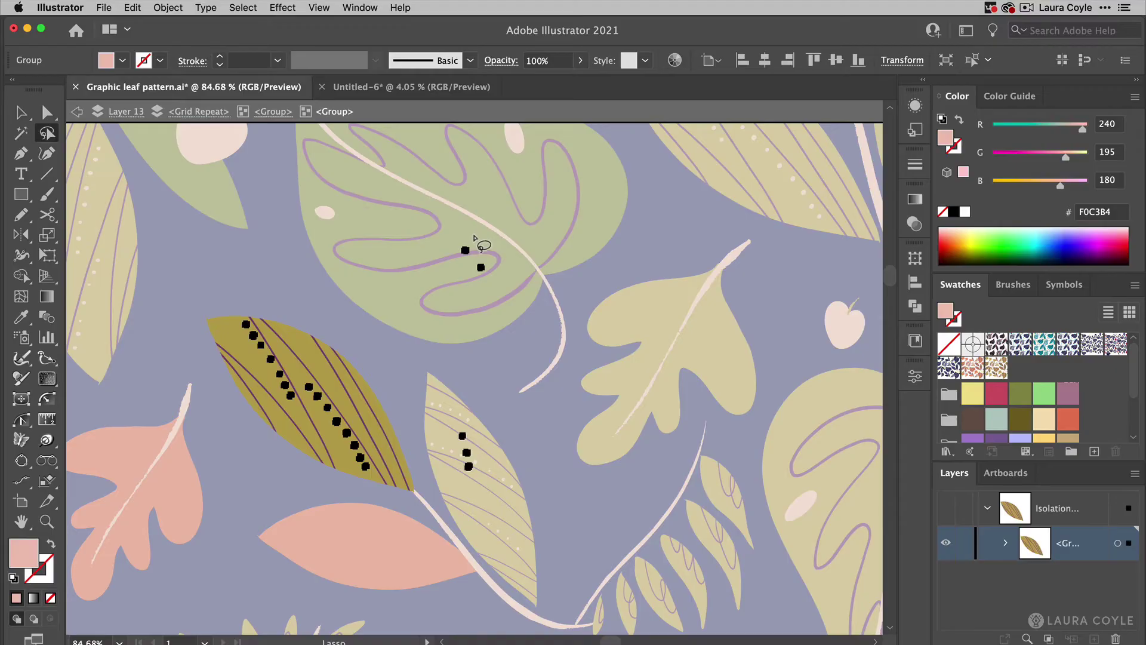
mouse_move(475, 226)
mouse_down()
mouse_move(447, 252)
mouse_move(495, 309)
mouse_move(496, 256)
mouse_move(439, 239)
mouse_up()
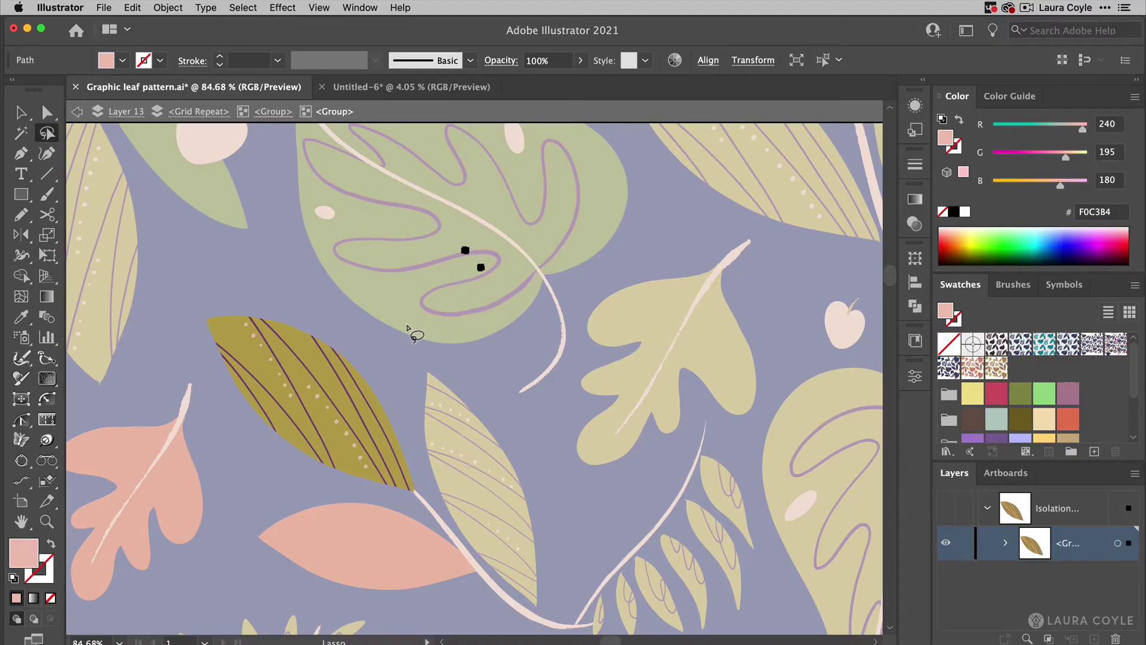
mouse_move(455, 378)
mouse_down()
mouse_move(448, 439)
mouse_move(506, 509)
mouse_move(478, 400)
mouse_move(425, 382)
mouse_up()
click(462, 437)
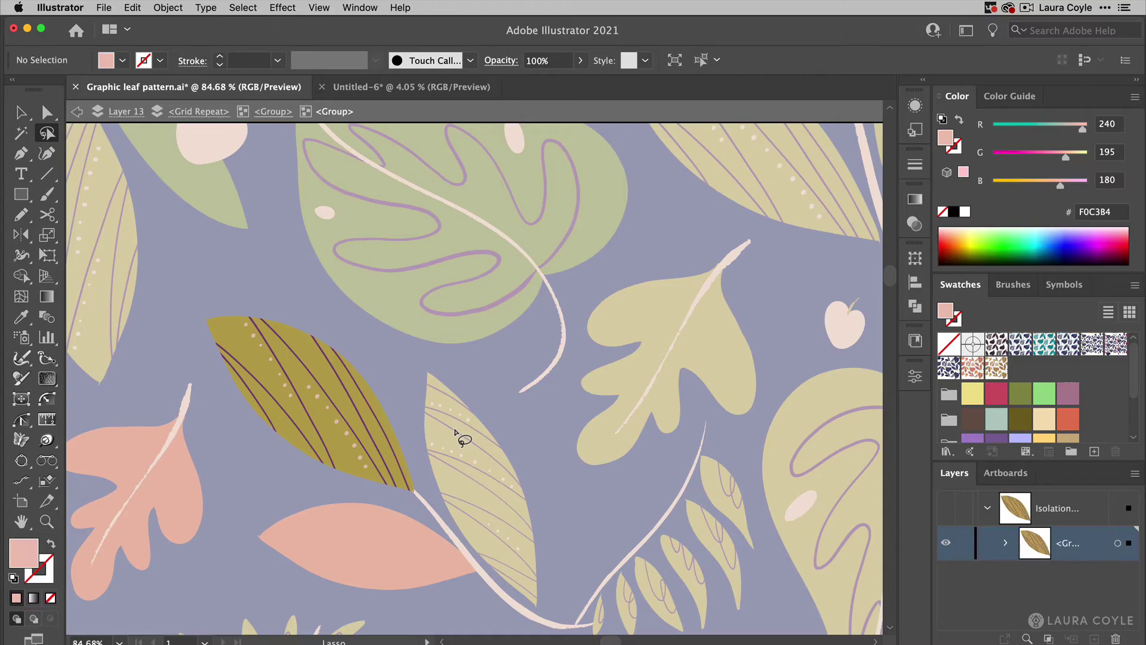
Step: Pan across the pattern and exit isolation to view it in full colour
scroll(397, 460, down, 4)
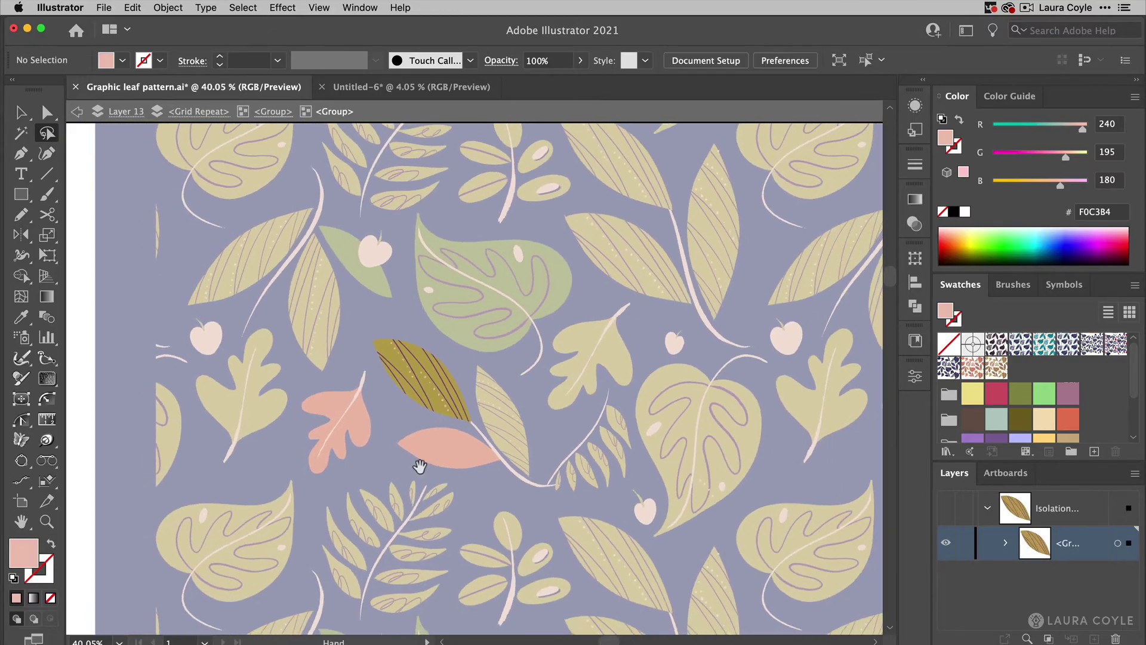
mouse_move(669, 429)
mouse_down()
mouse_move(507, 456)
mouse_move(494, 473)
mouse_up()
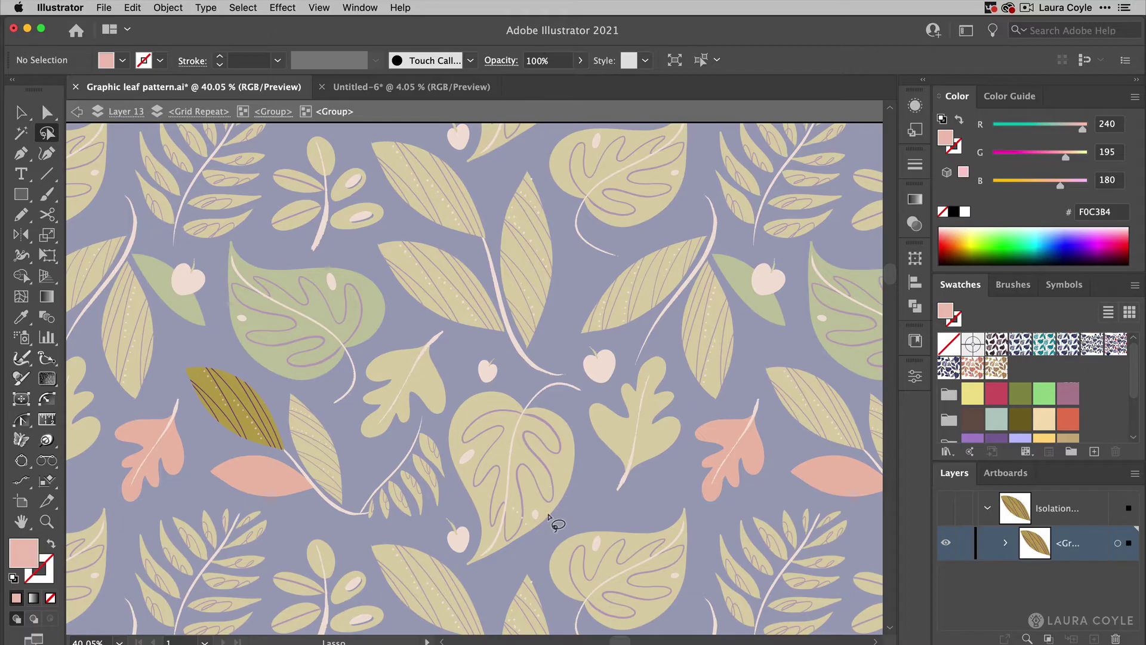
key(v)
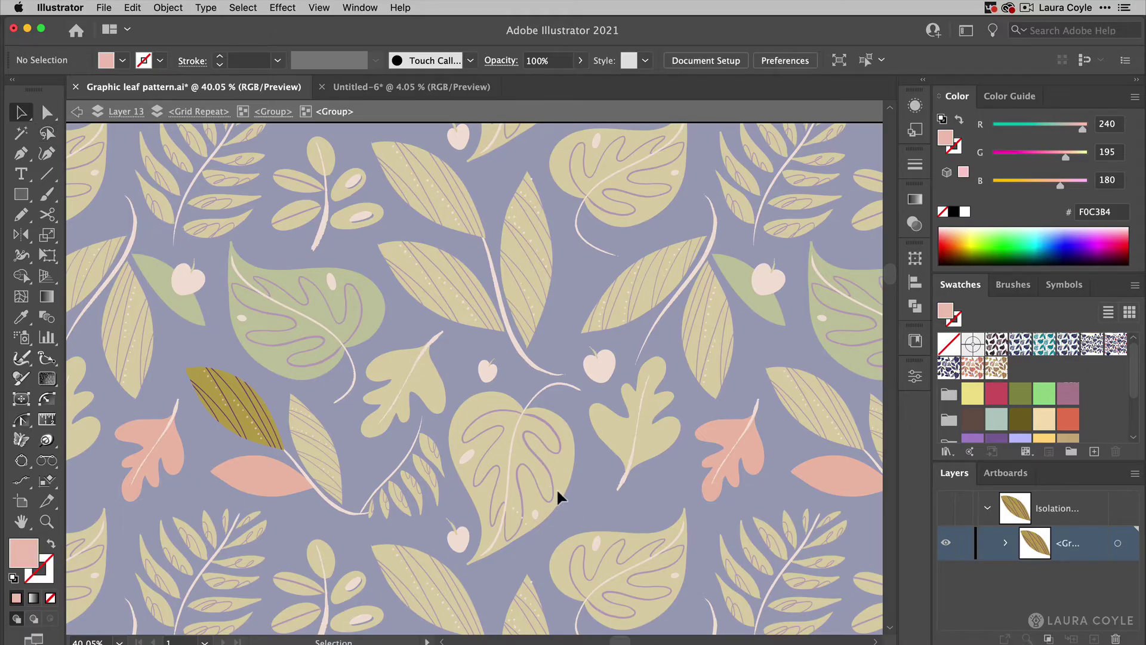
key(a)
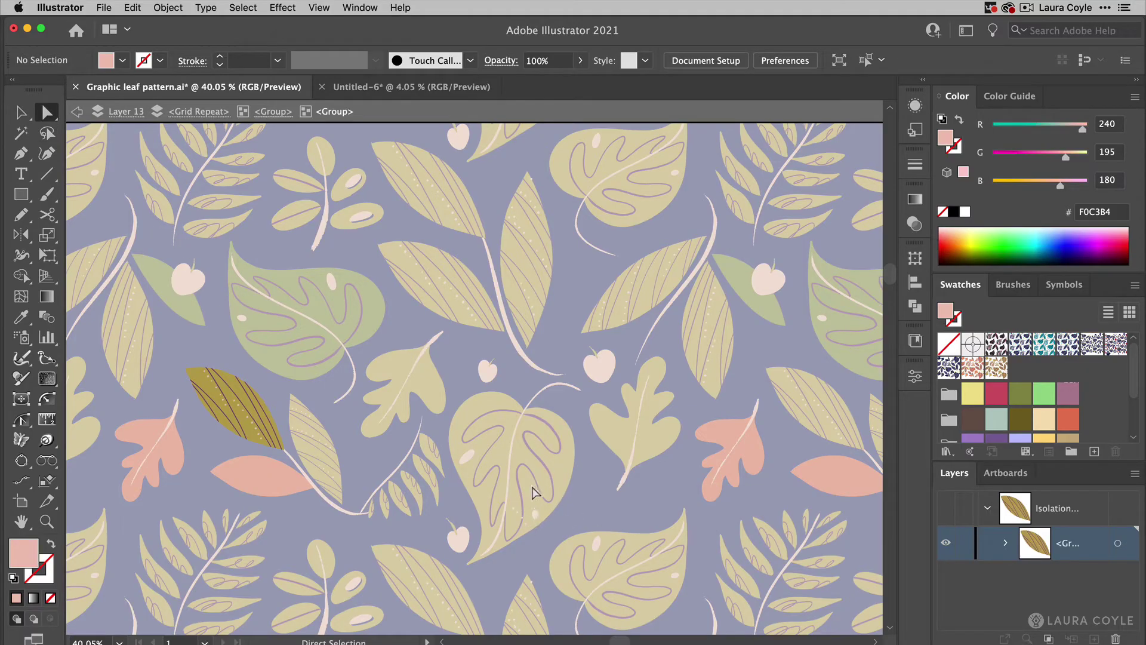
key(v)
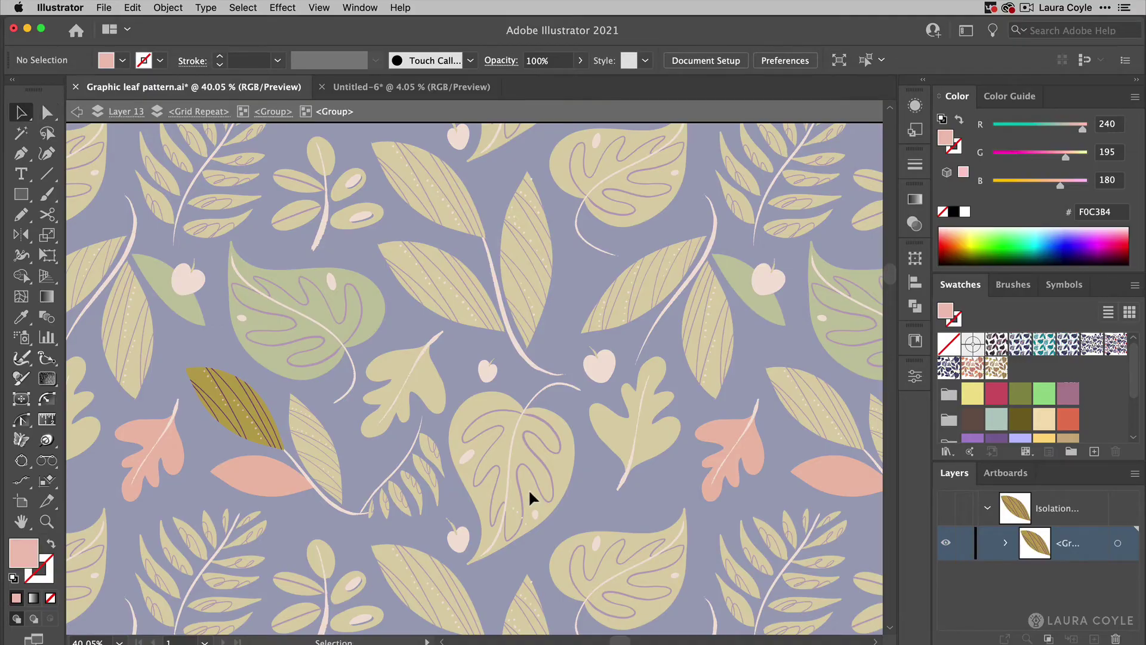
key(Escape)
Step: Re-enter the Grid Repeat's leaf group to inspect the beige monstera leaf, then exit isolation
double_click(529, 489)
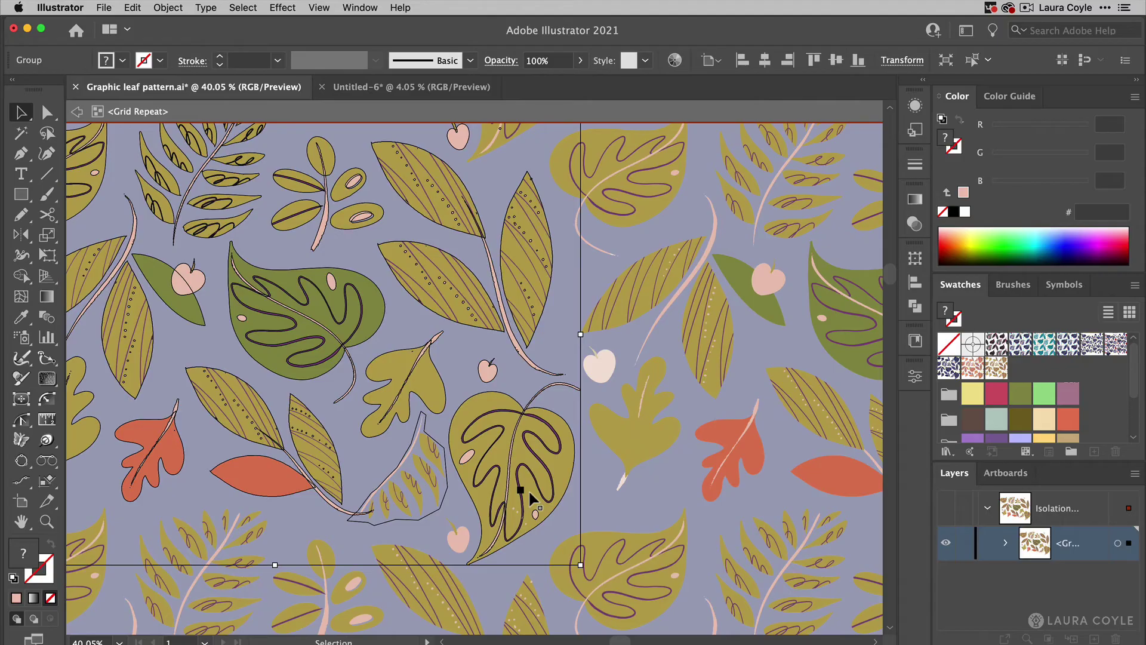
double_click(528, 489)
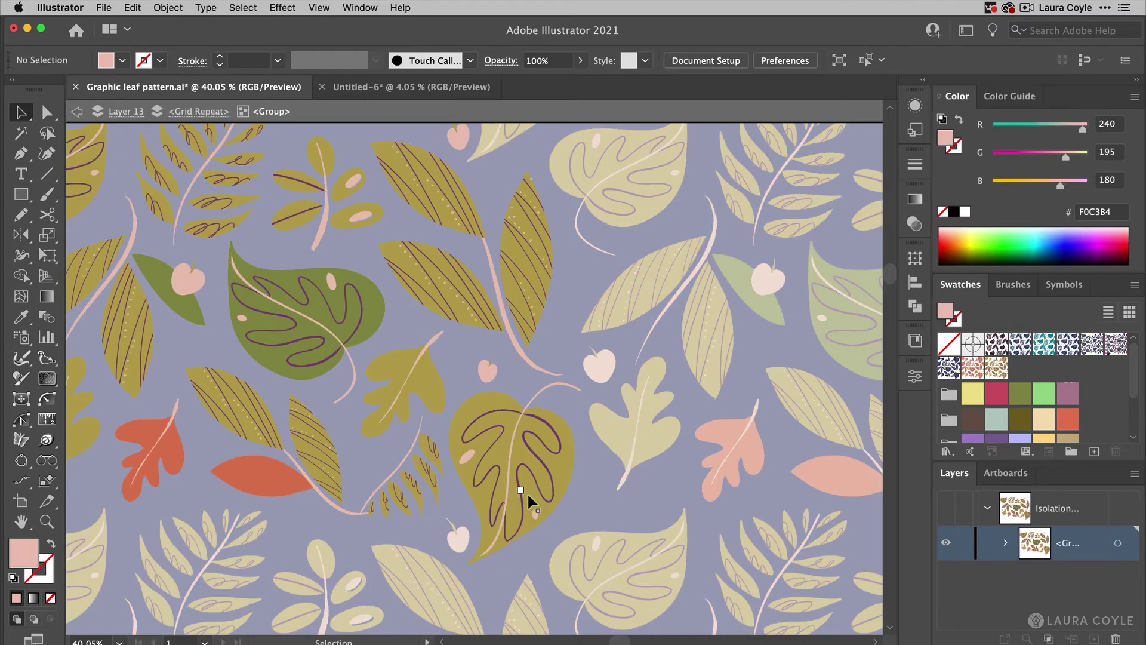
click(528, 492)
drag(528, 492, 597, 474)
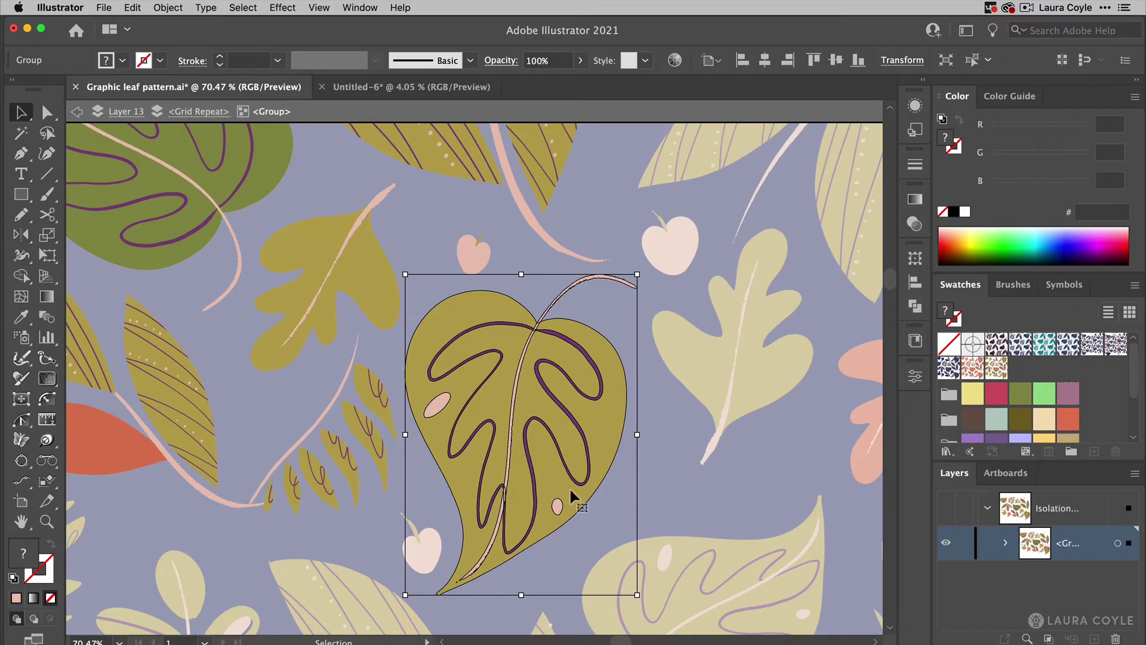
drag(569, 486, 545, 555)
scroll(537, 520, down, 5)
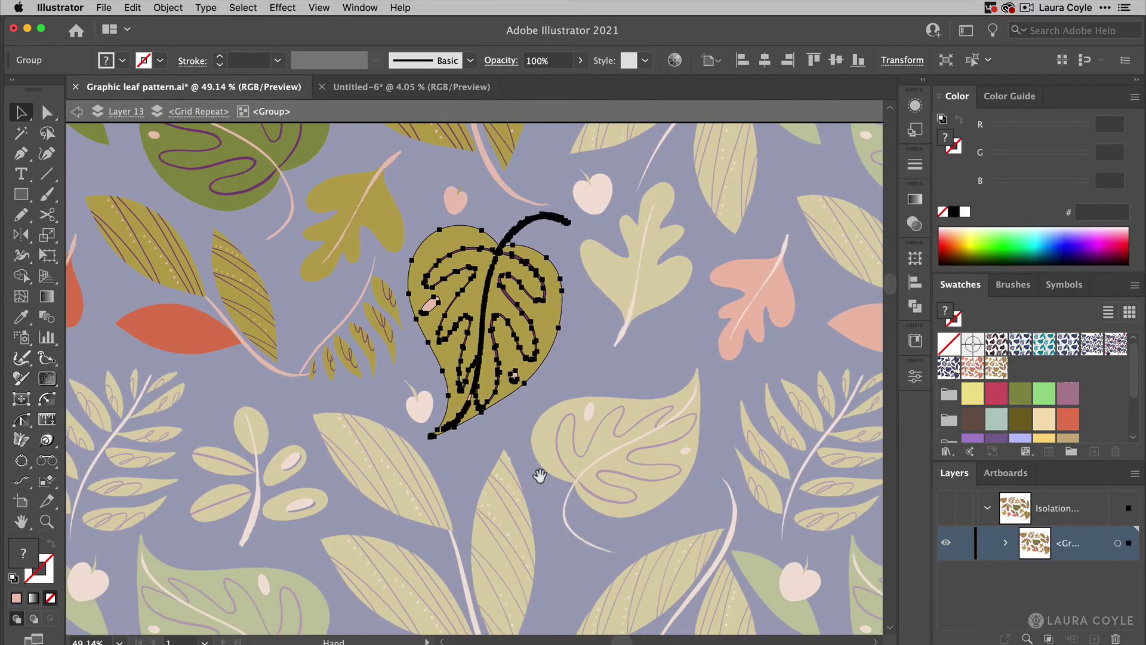
click(507, 475)
key(Escape)
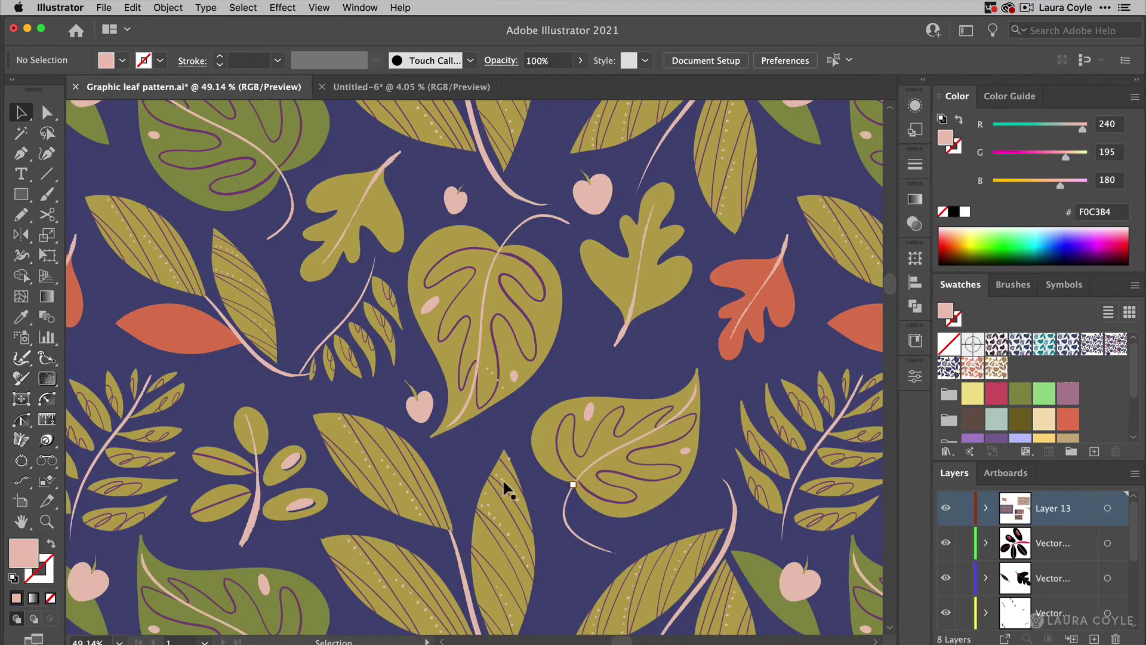
Step: Isolate the Grid Repeat and zoom in on the stray dots near the beige monstera leaf
double_click(504, 482)
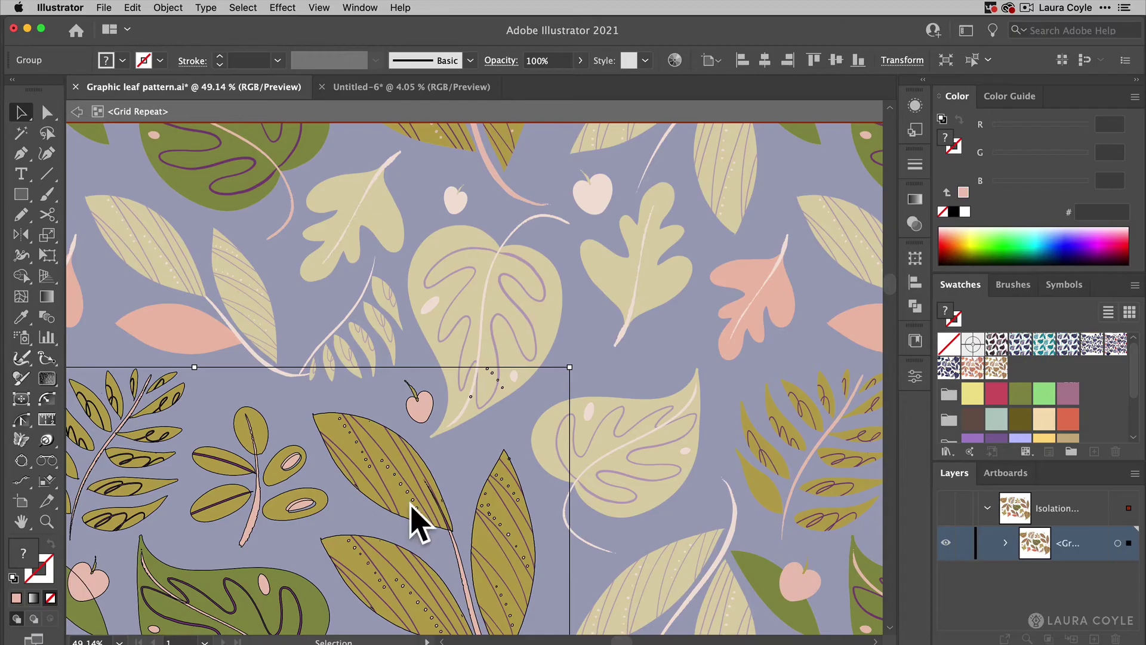
key(super+a)
drag(467, 252, 486, 604)
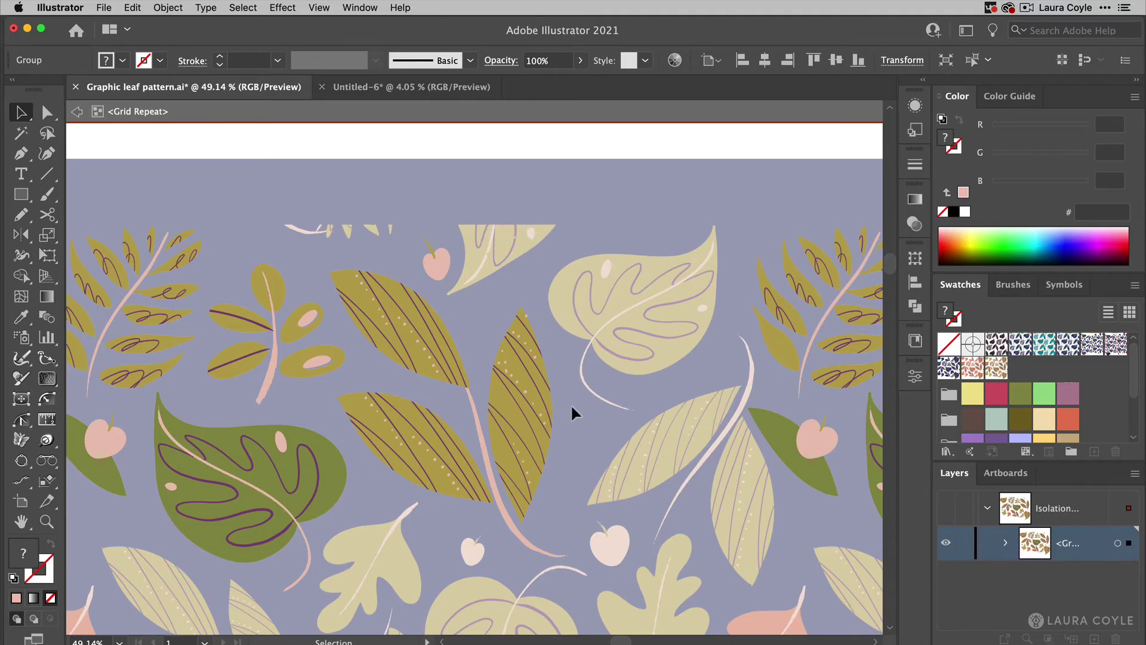
drag(578, 437, 517, 238)
drag(523, 434, 535, 384)
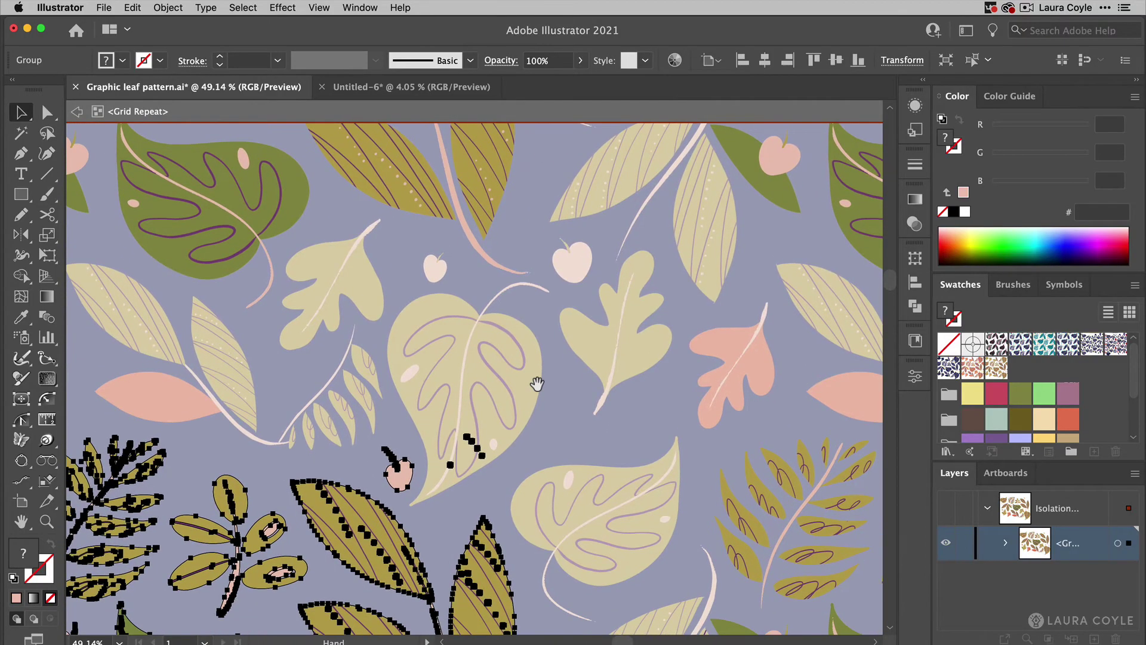
click(514, 511)
click(509, 509)
key(z)
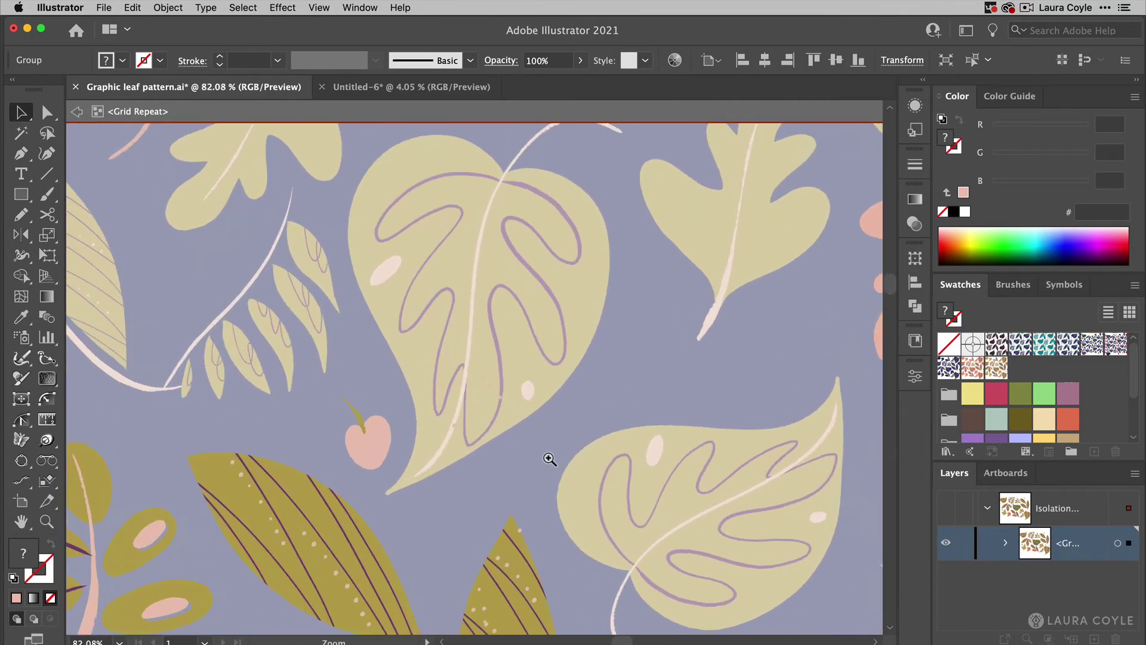
drag(548, 457, 549, 459)
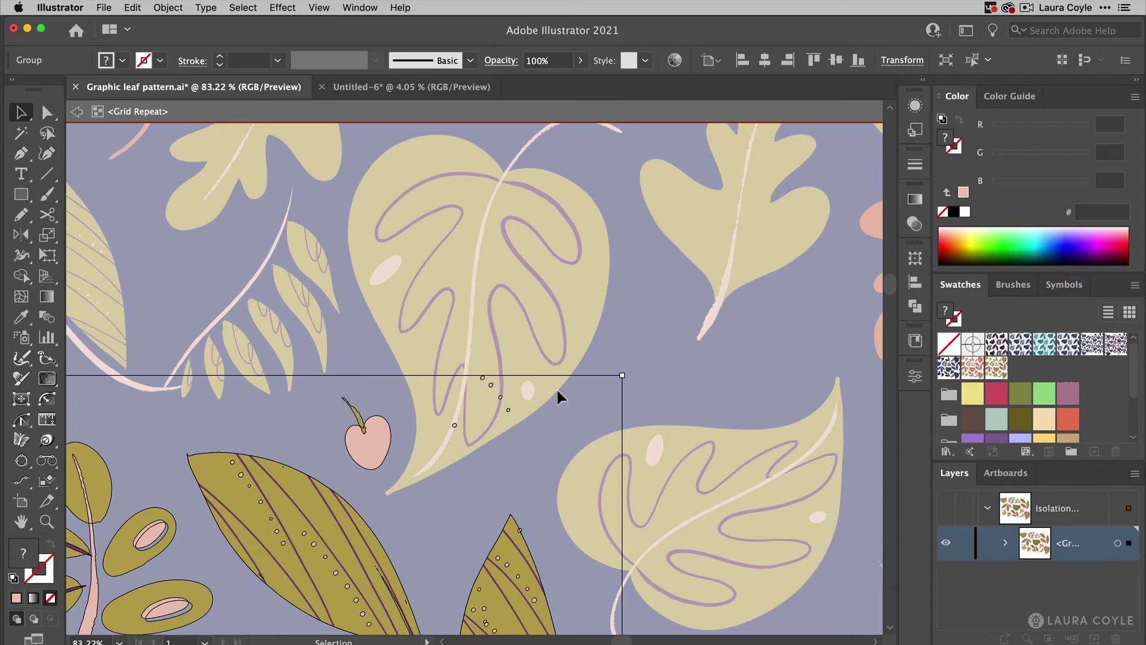
Step: Lasso and remove the stray dots below the monstera leaf, then zoom out over the pattern
key(q)
mouse_move(529, 342)
mouse_down()
mouse_move(458, 372)
mouse_move(446, 439)
mouse_move(492, 459)
mouse_move(531, 386)
mouse_move(476, 347)
mouse_up()
click(599, 409)
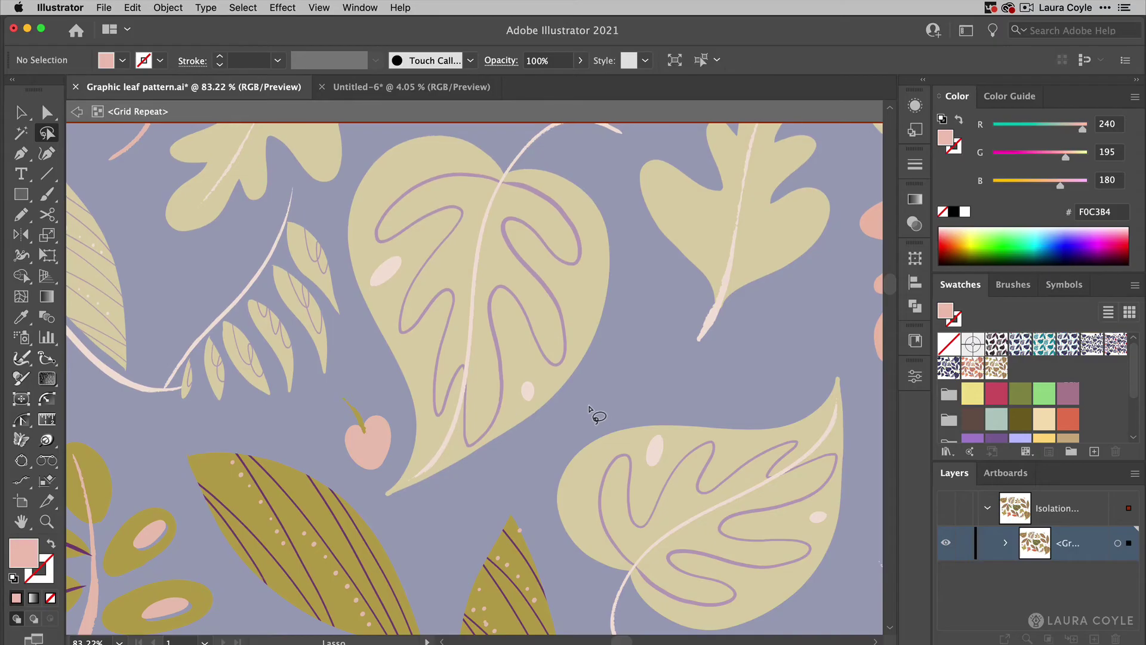
scroll(577, 401, up, 3)
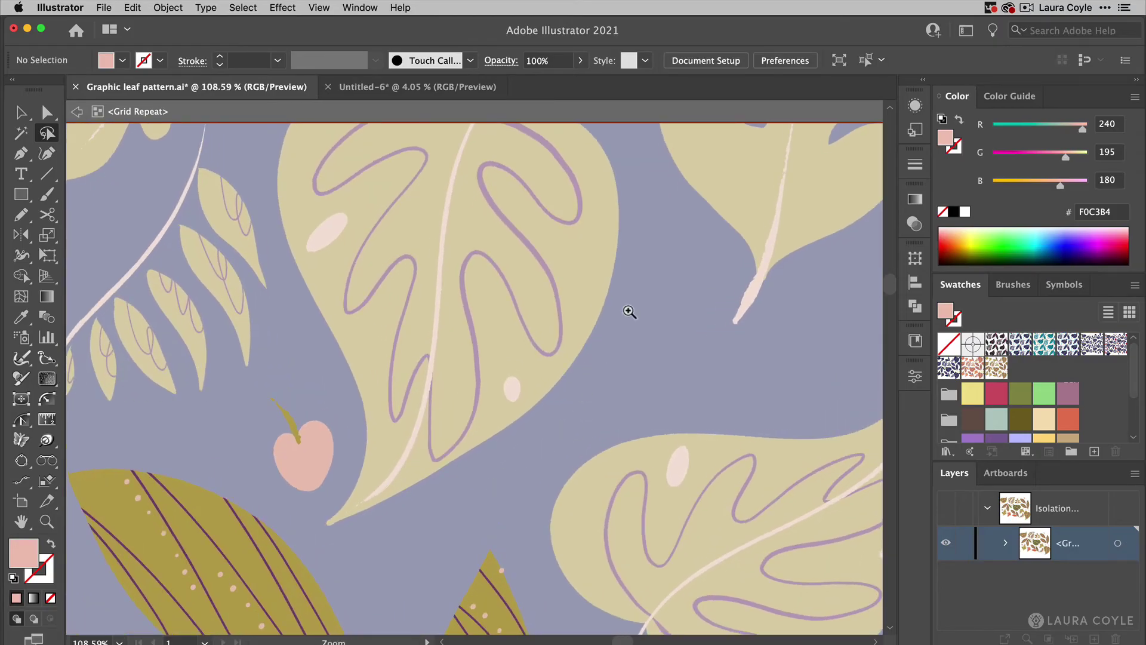
scroll(630, 311, down, 8)
mouse_move(434, 505)
mouse_down()
mouse_move(434, 549)
mouse_move(355, 525)
mouse_up()
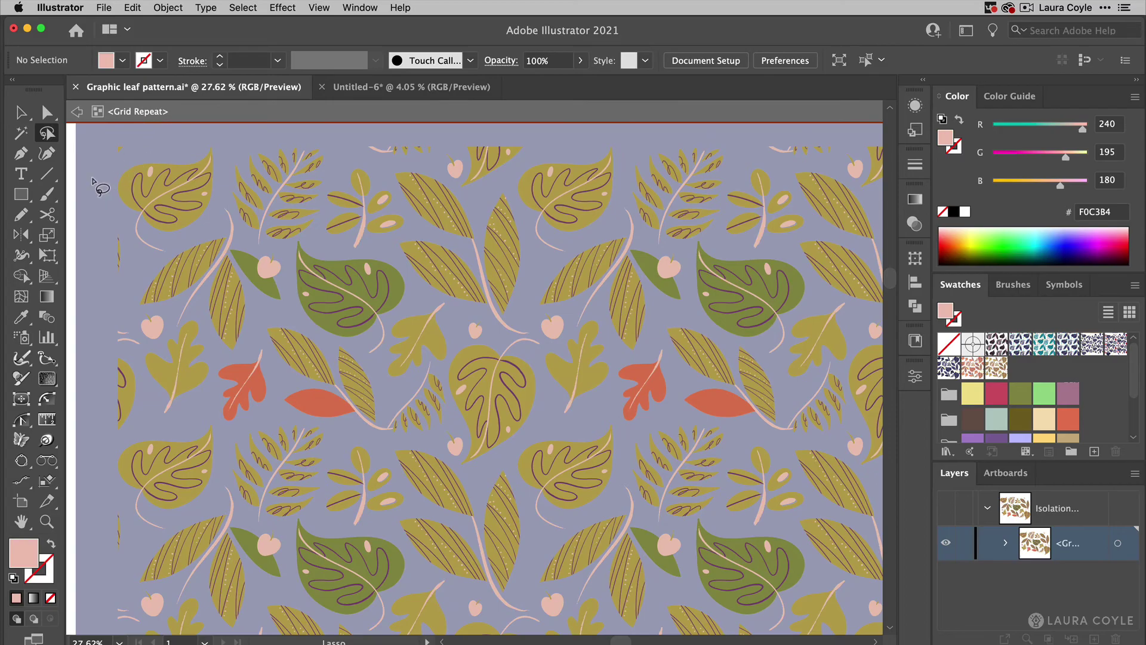
Step: Back out of the Grid Repeat's isolation mode completely and select the pattern
click(22, 113)
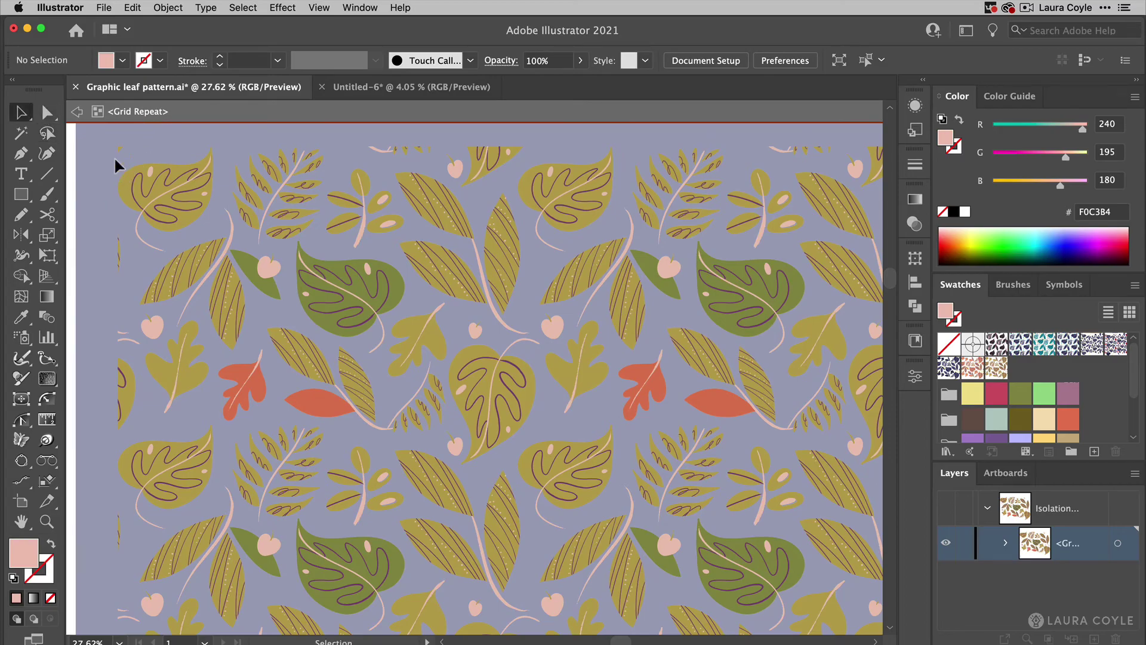
click(77, 114)
click(77, 113)
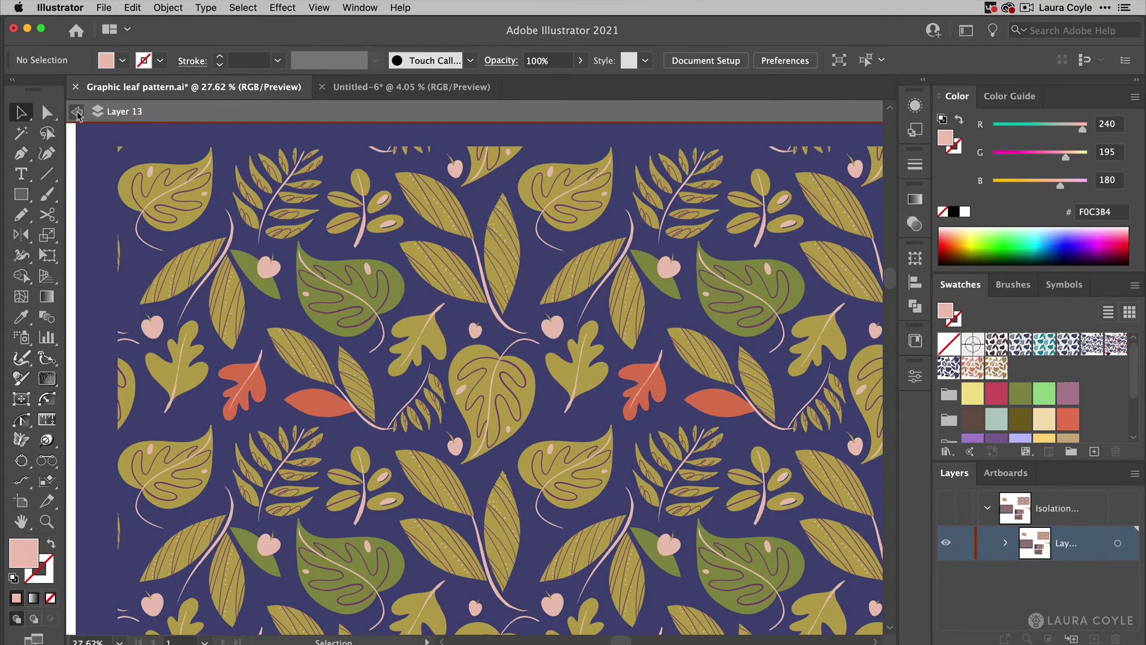
click(181, 198)
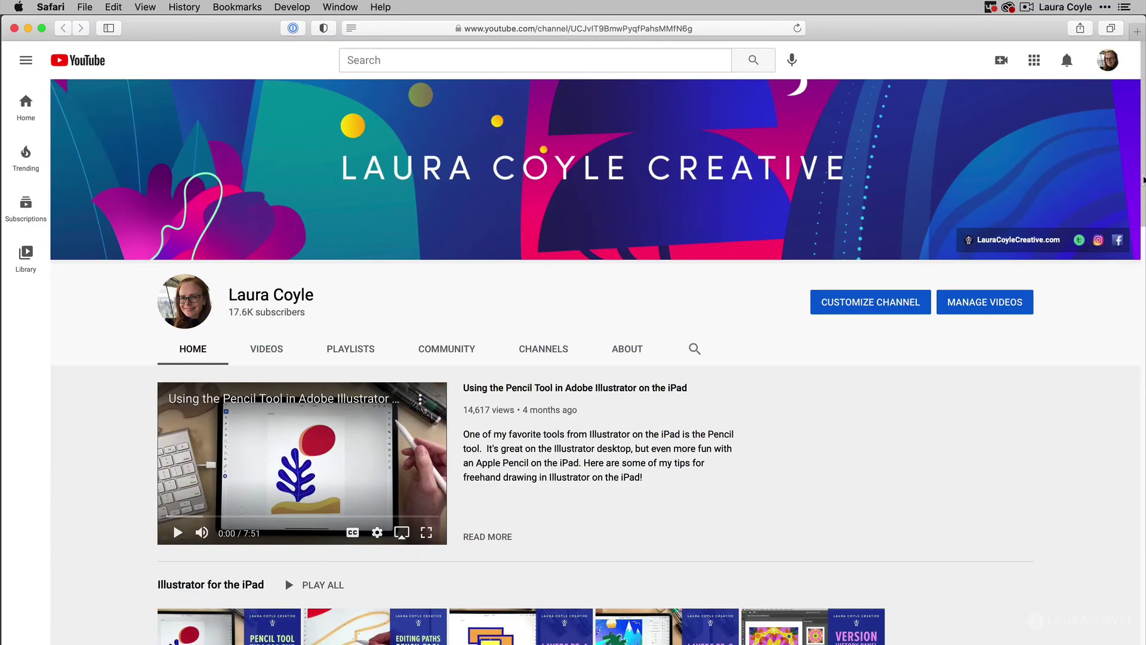
Step: Scroll through the channel's Videos grid to browse the Illustrator and Fresco tutorials
drag(1144, 179, 1135, 358)
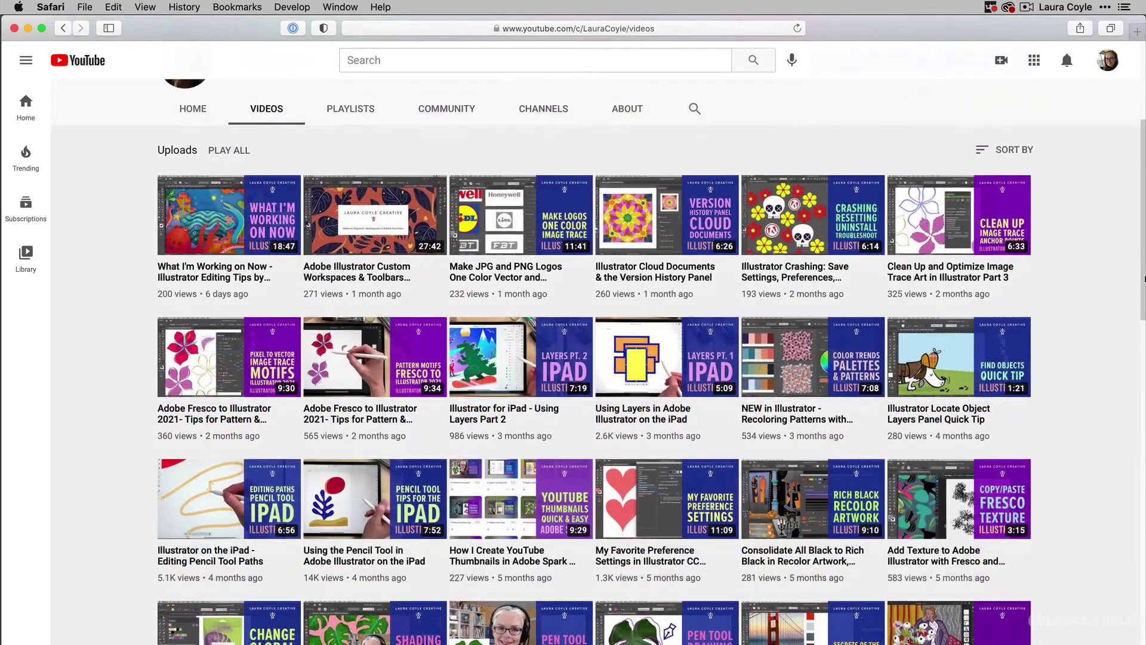
scroll(1143, 295, down, 2)
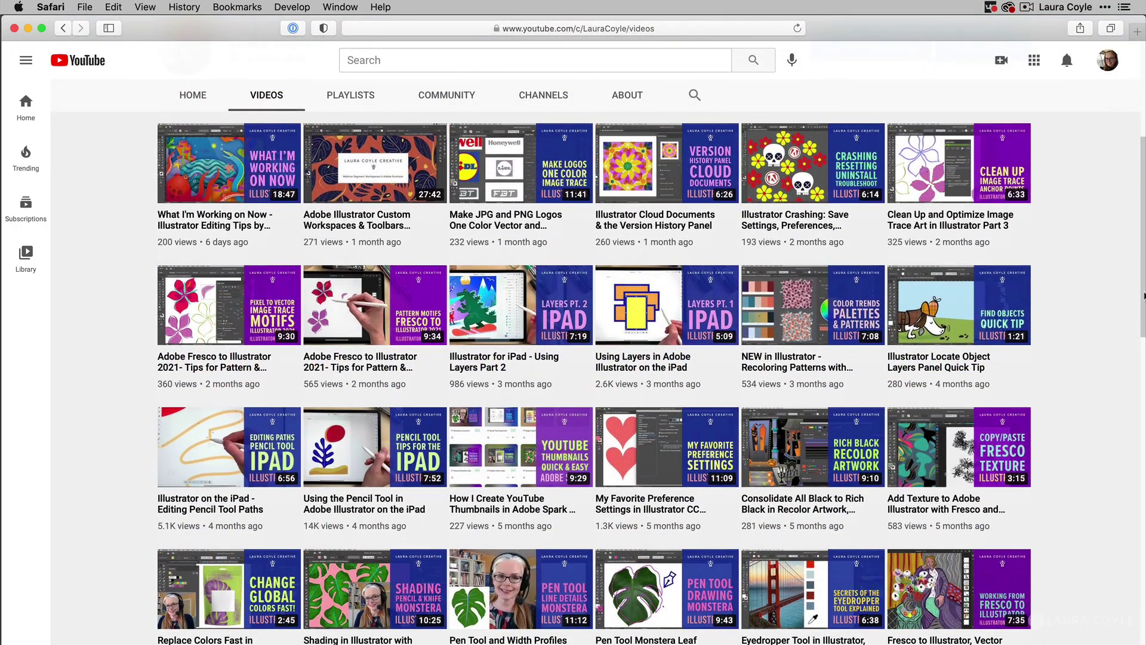